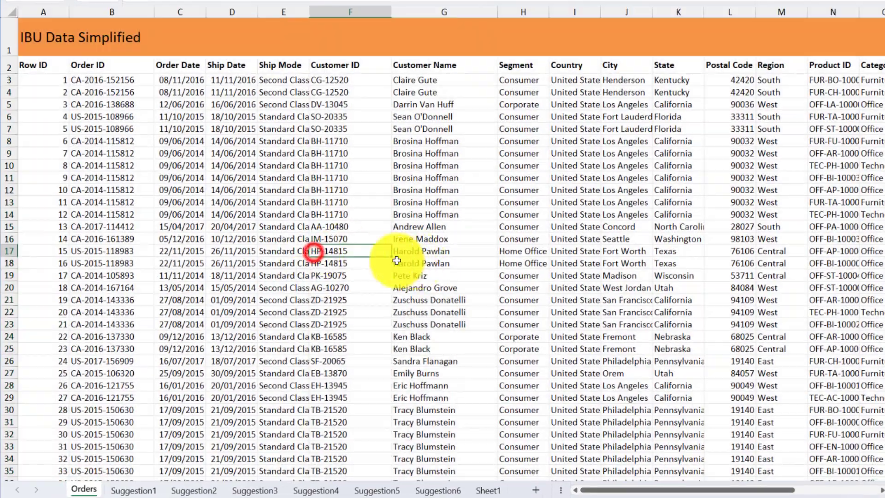
# - Look over the rows and columns of the order data on the Orders sheet
pyautogui.scroll(-2, 359, 253)
pyautogui.scroll(1, 360, 253)
pyautogui.scroll(2, 366, 249)
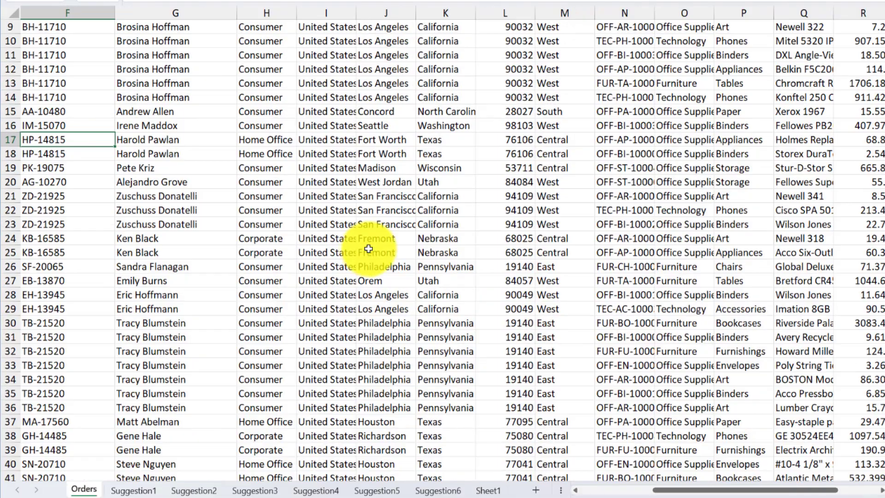
pyautogui.moveTo(661, 494); pyautogui.dragTo(594, 472)
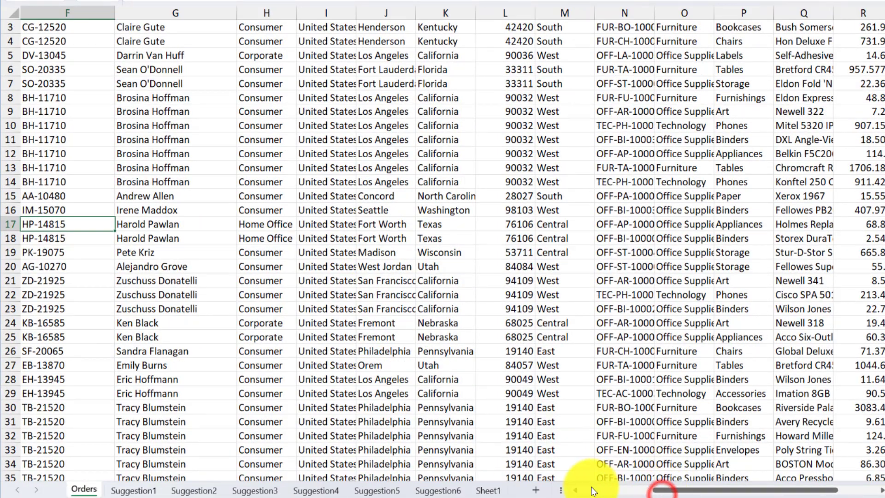
pyautogui.scroll(1, 454, 260)
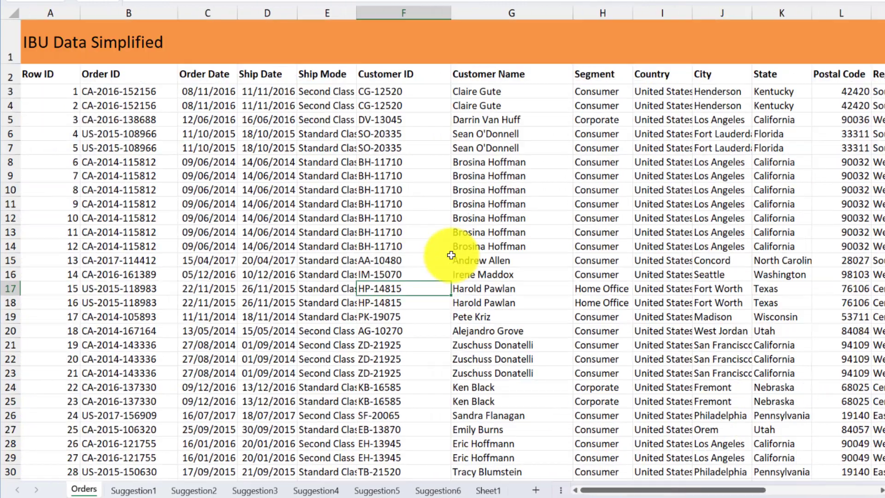
pyautogui.scroll(-2, 459, 251)
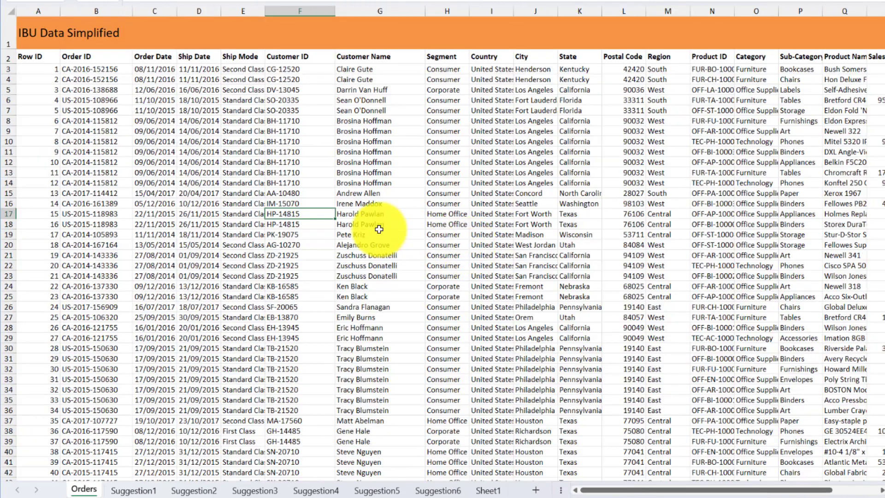
pyautogui.scroll(1, 385, 230)
pyautogui.moveTo(626, 492); pyautogui.dragTo(571, 493)
pyautogui.scroll(1, 398, 238)
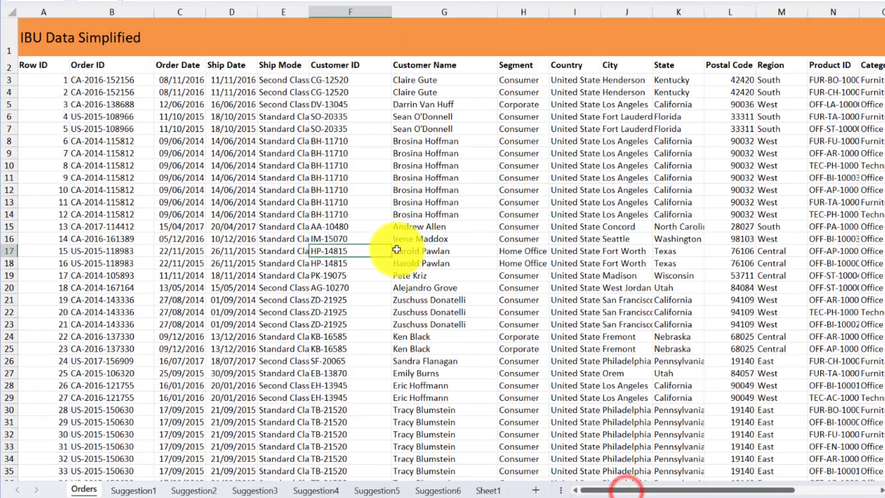
# - Review the summary charts on Sheet1 and the PivotTables and PivotCharts on the Suggestion5, Suggestion4, Suggestion3 and Suggestion2 sheets
pyautogui.click(489, 490)
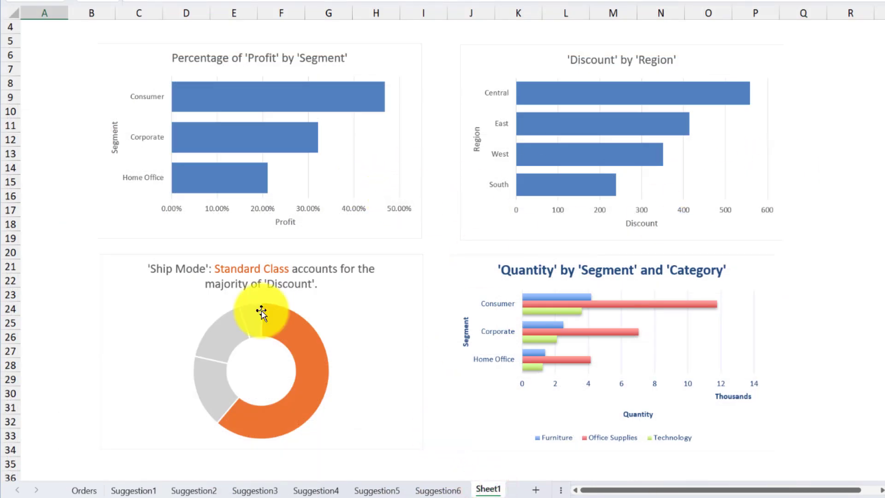
pyautogui.click(390, 491)
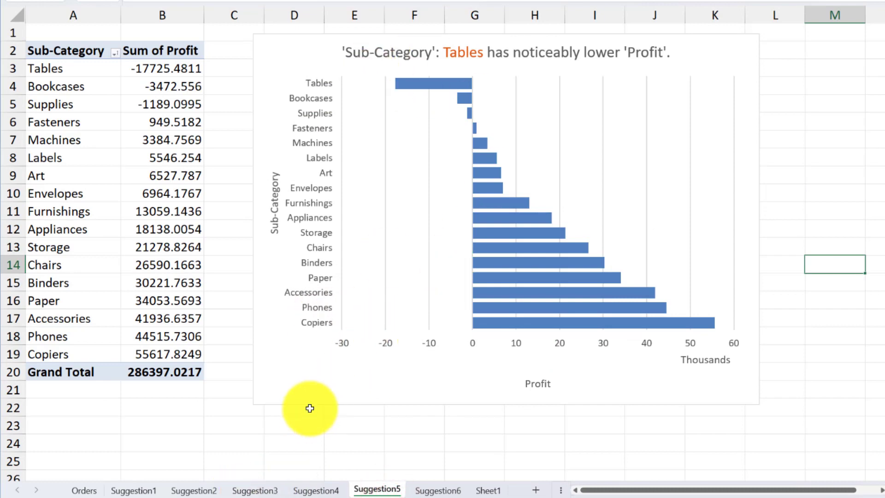
pyautogui.click(313, 490)
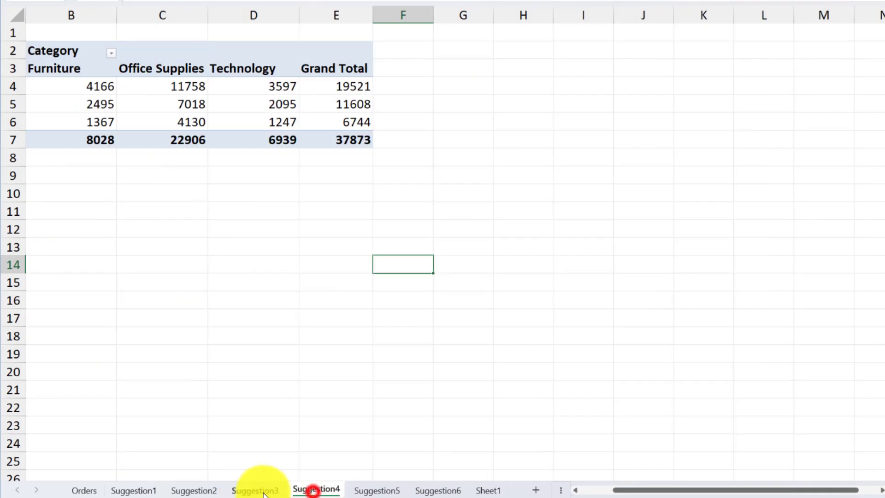
pyautogui.click(254, 491)
pyautogui.click(194, 490)
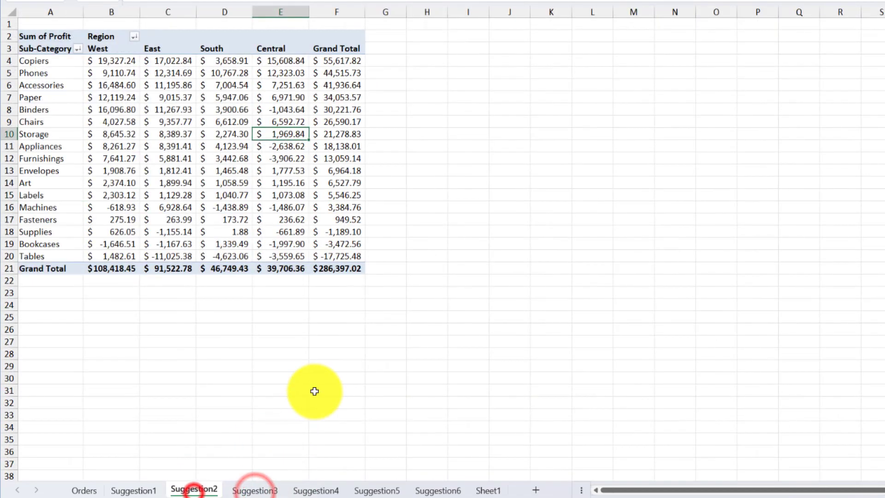
pyautogui.keyDown('ctrl'); pyautogui.scroll(-1, 367, 194); pyautogui.keyUp('ctrl')
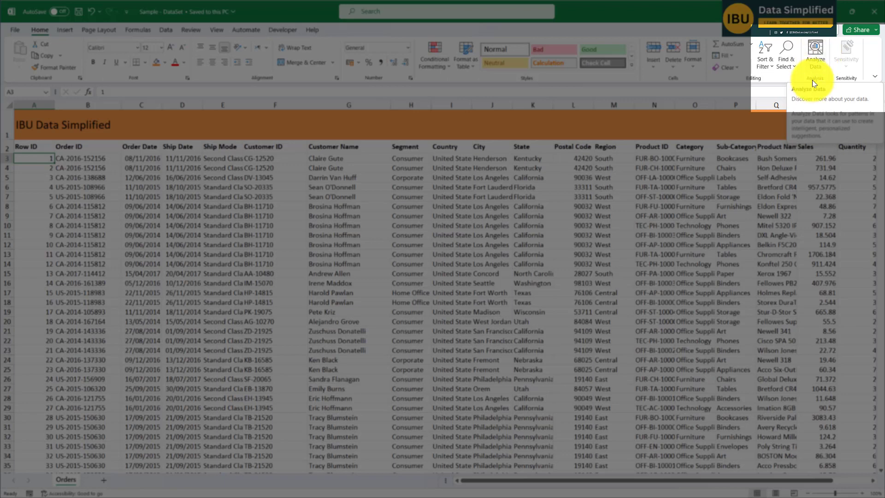
# - Run Analyze Data on the Orders data and insert the PivotChart answering "Percentage of total 'Profit' for each 'Segment'"
pyautogui.click(816, 55)
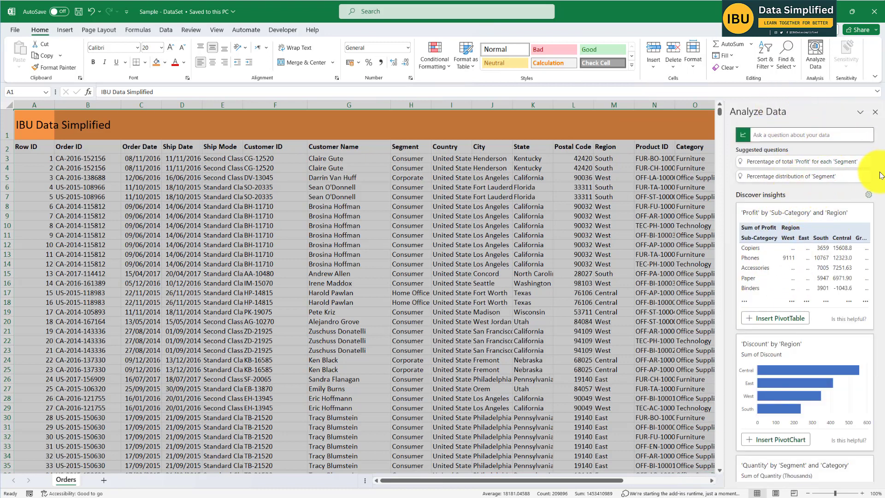
pyautogui.moveTo(877, 176); pyautogui.dragTo(869, 112)
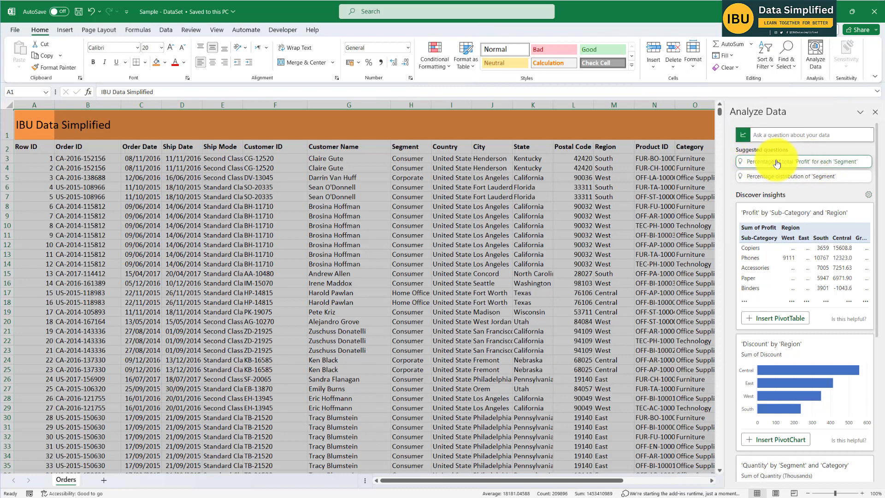
pyautogui.click(797, 162)
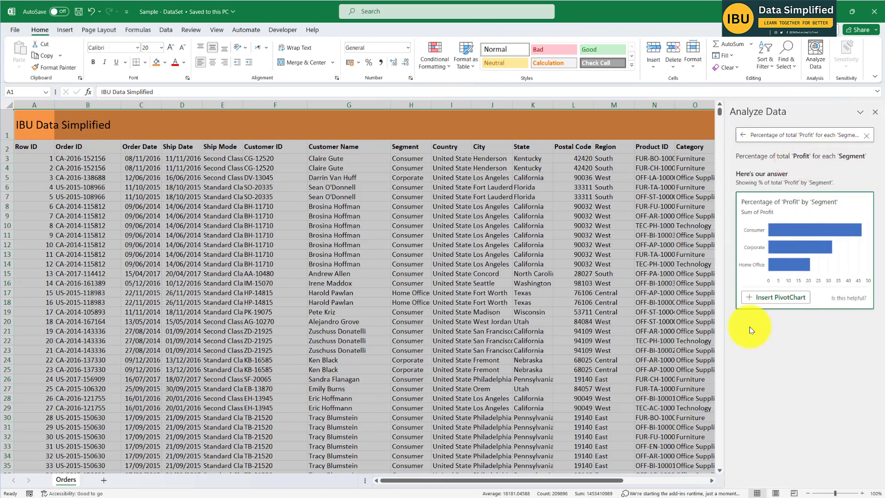
pyautogui.click(779, 300)
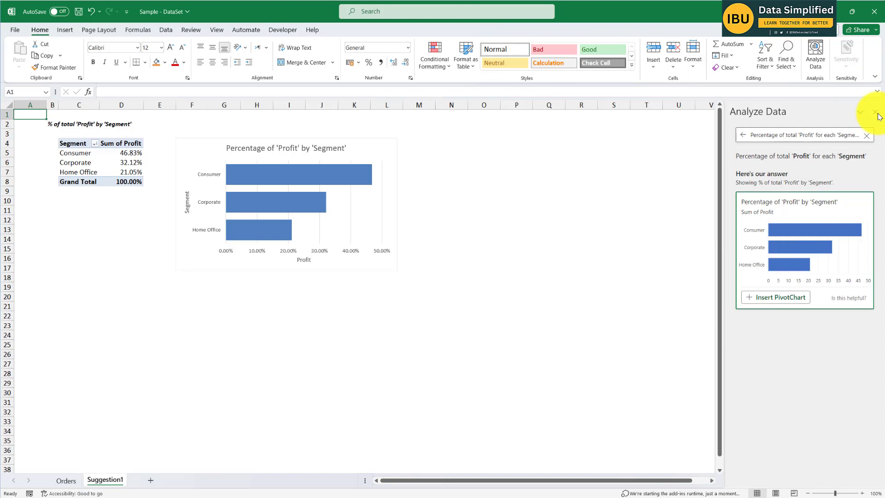
# - Insert the suggested PivotTable of 'Profit' by 'Sub-Category' and 'Region' and format columns B to F as $ English (United States) accounting
pyautogui.click(743, 135)
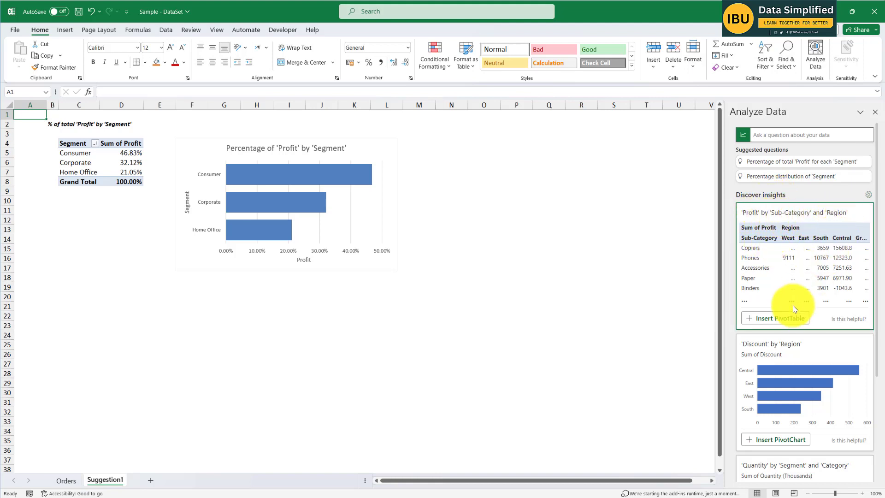
pyautogui.click(776, 318)
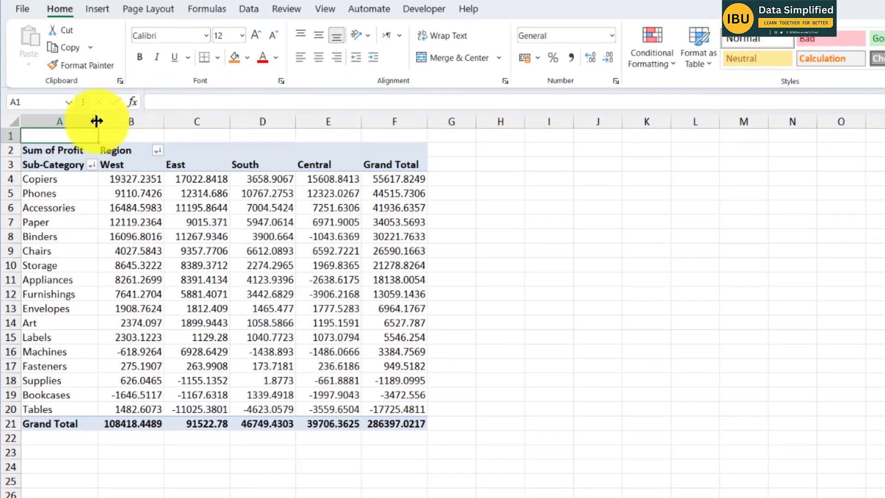
pyautogui.moveTo(97, 124); pyautogui.dragTo(405, 174)
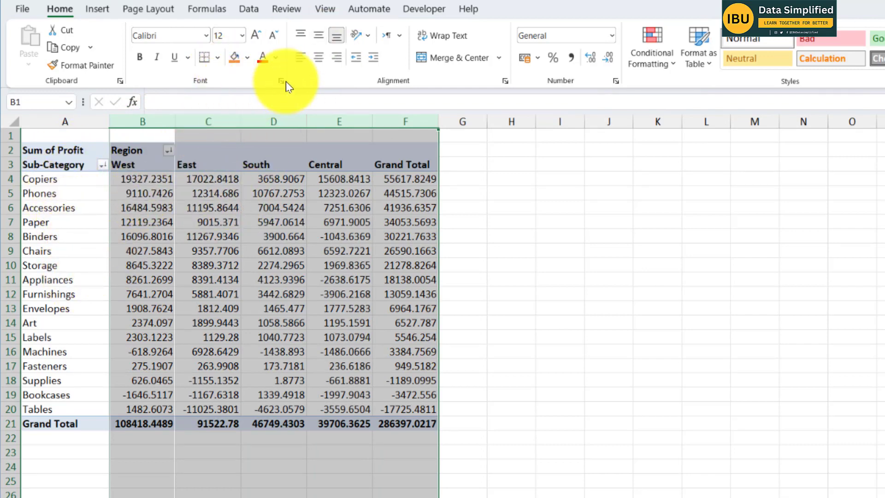
pyautogui.click(538, 58)
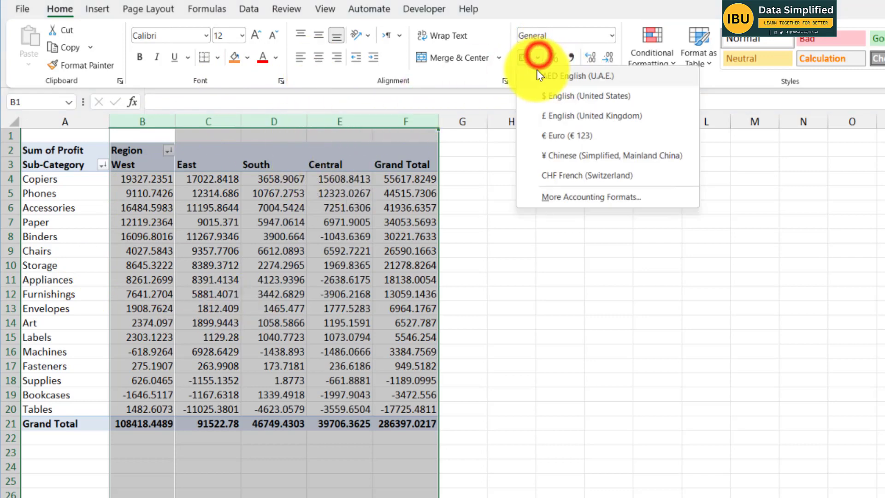
pyautogui.click(564, 96)
pyautogui.click(498, 407)
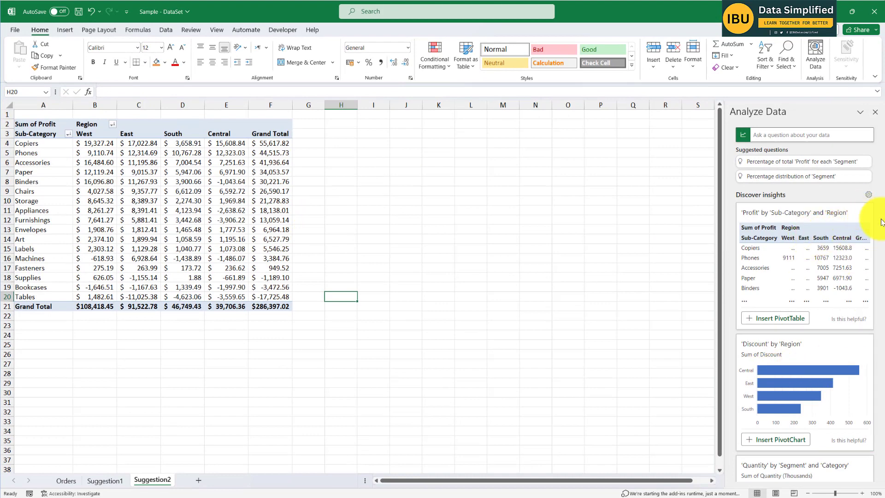
# - Insert the suggested PivotChart of 'Discount' by 'Region' and check the regions in its PivotTable
pyautogui.moveTo(877, 230); pyautogui.dragTo(883, 266)
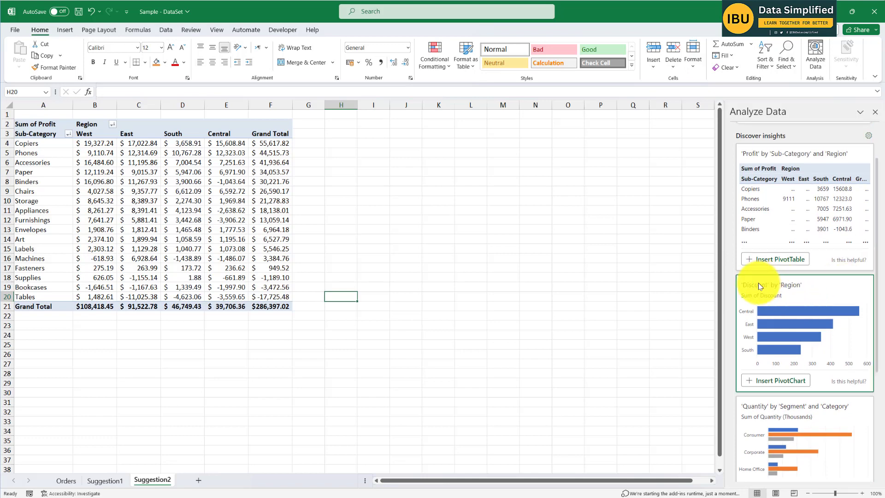
pyautogui.click(780, 381)
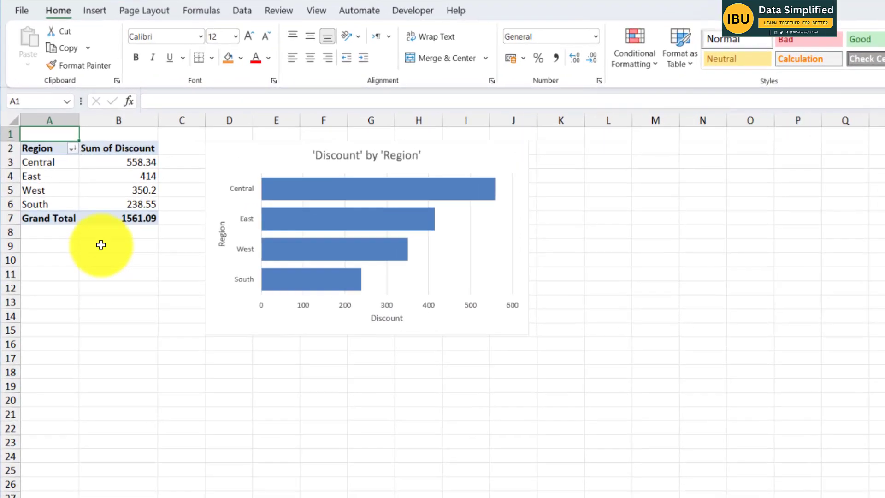
pyautogui.moveTo(50, 166); pyautogui.dragTo(55, 220)
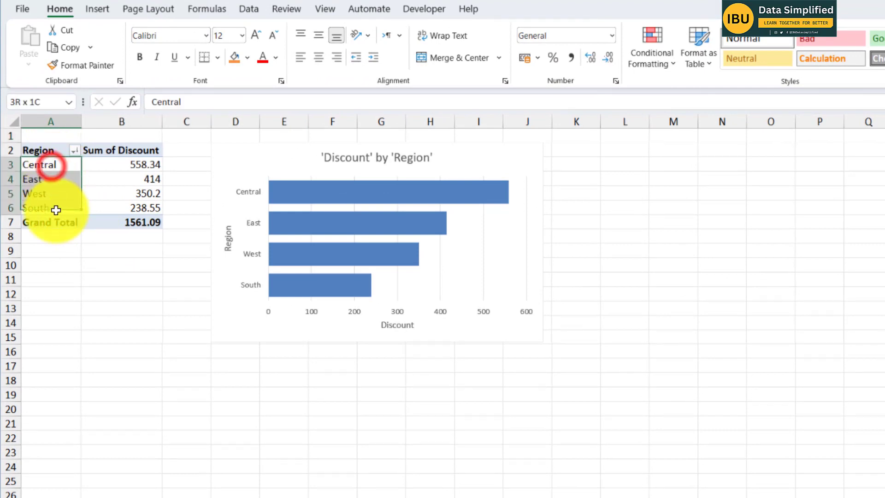
pyautogui.click(115, 334)
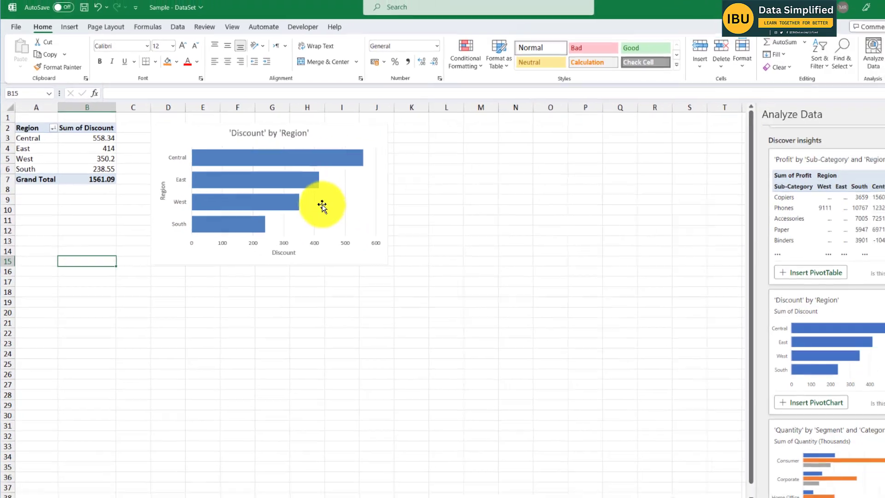
# - Insert the suggested PivotChart of 'Quantity' by 'Segment' and 'Category' and inspect the chart with its PivotTable
pyautogui.scroll(-4, 845, 358)
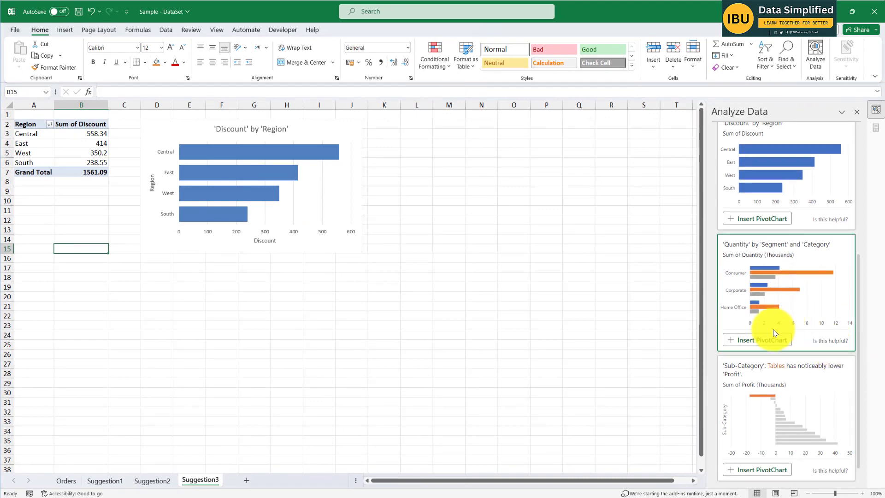
pyautogui.click(762, 340)
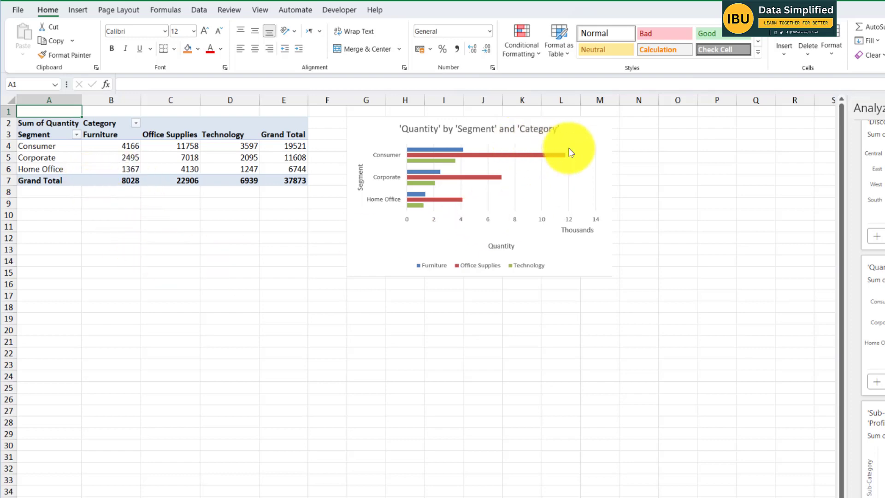
pyautogui.click(380, 247)
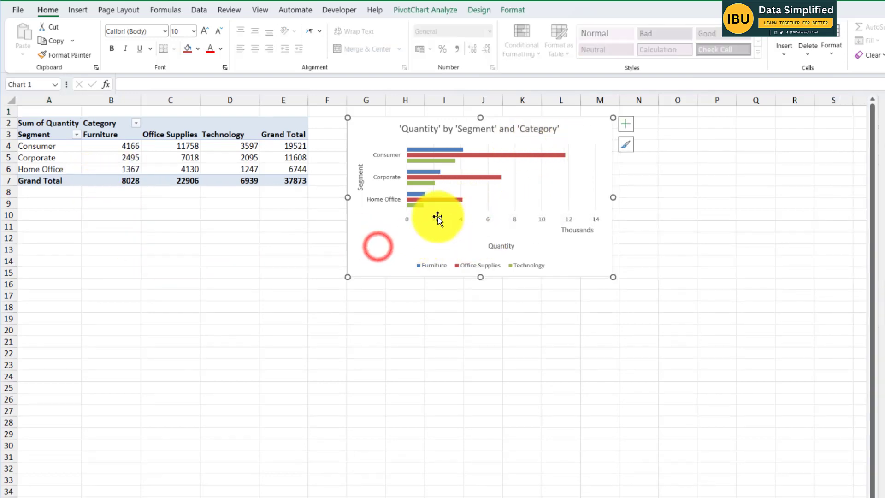
pyautogui.scroll(3, 289, 182)
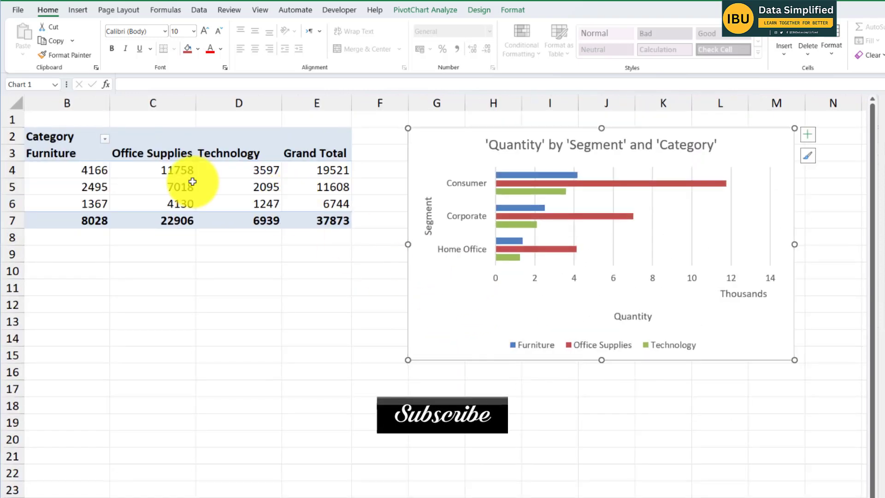
pyautogui.click(92, 173)
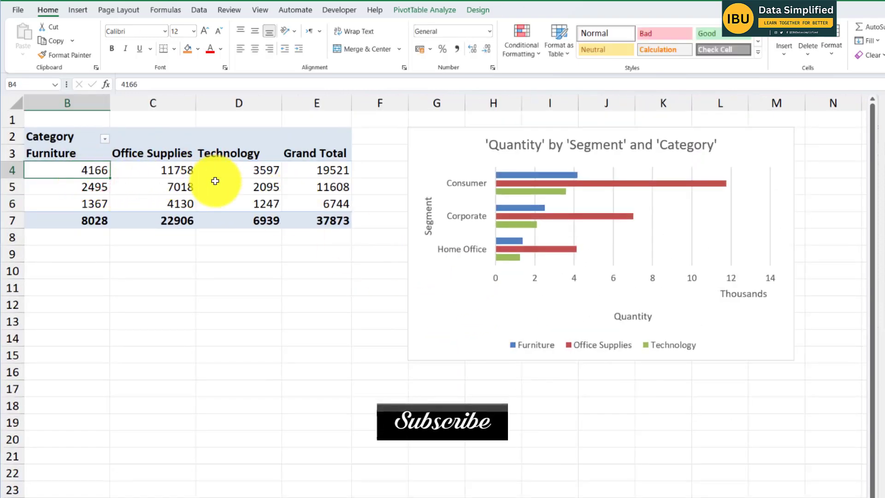
# - Apply the chart style with a bold blue title and shaded bars to the 'Quantity' by 'Segment' and 'Category' chart
pyautogui.click(474, 313)
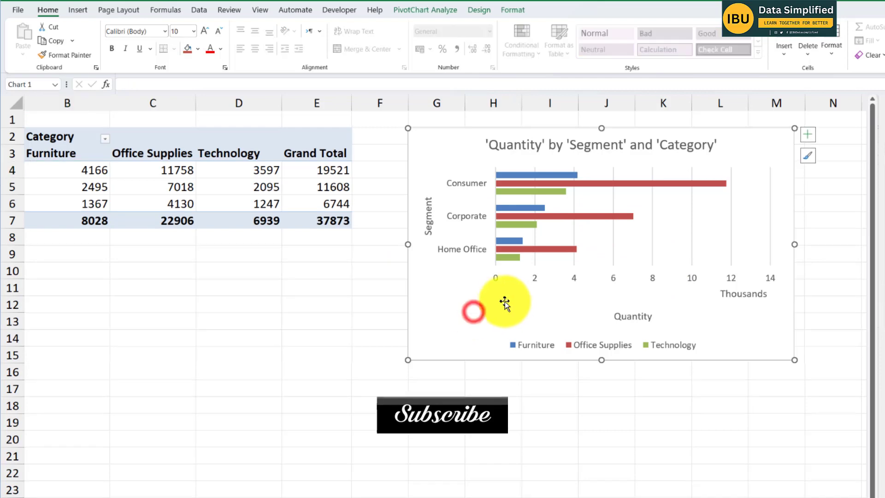
pyautogui.click(434, 10)
pyautogui.click(479, 10)
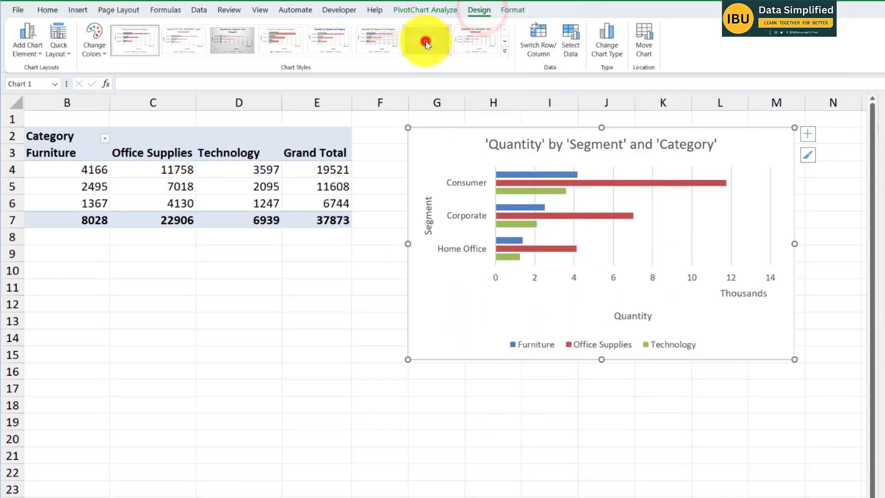
pyautogui.click(425, 41)
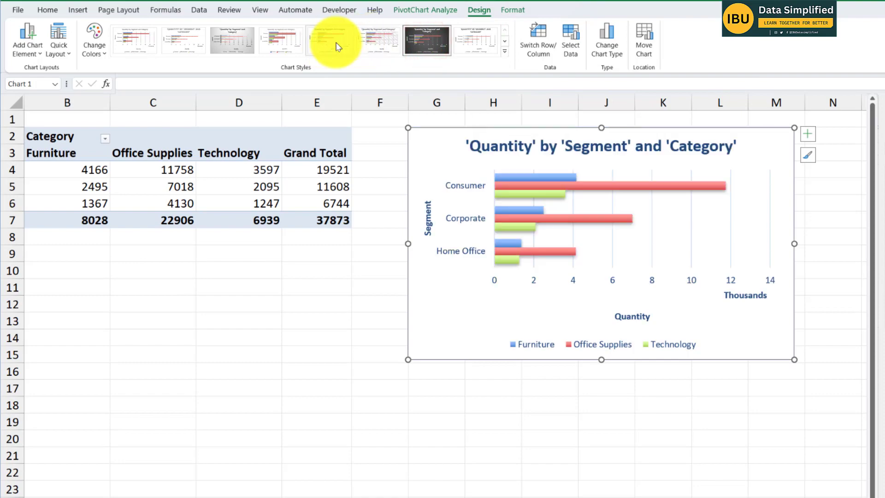
pyautogui.click(369, 341)
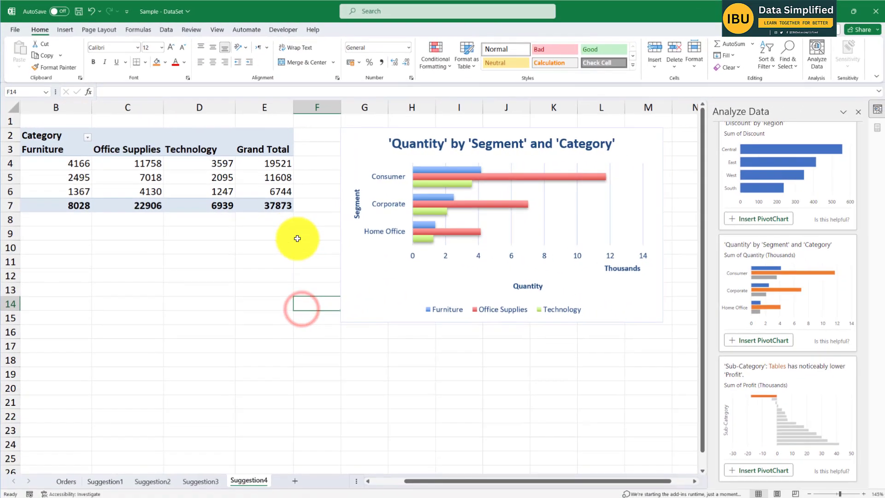
# - Insert the suggested PivotChart showing that Tables has noticeably lower 'Profit' by 'Sub-Category', and select its bars on the new sheet
pyautogui.scroll(-1, 823, 414)
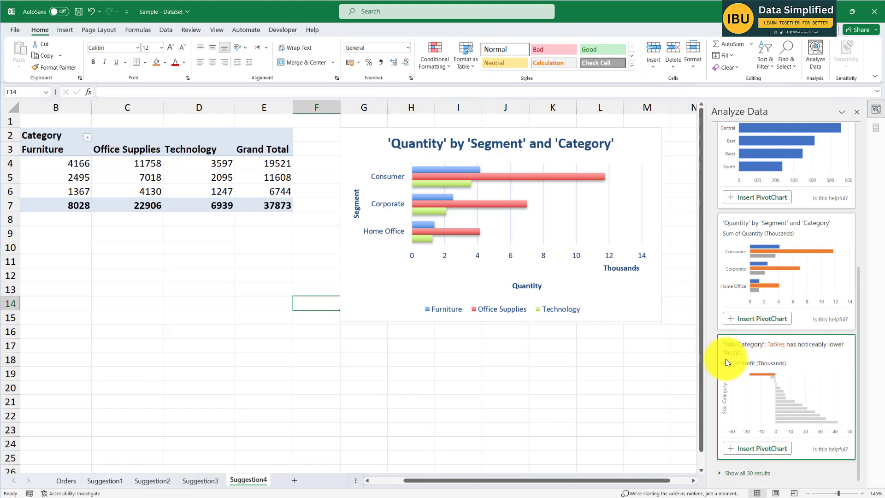
pyautogui.click(765, 449)
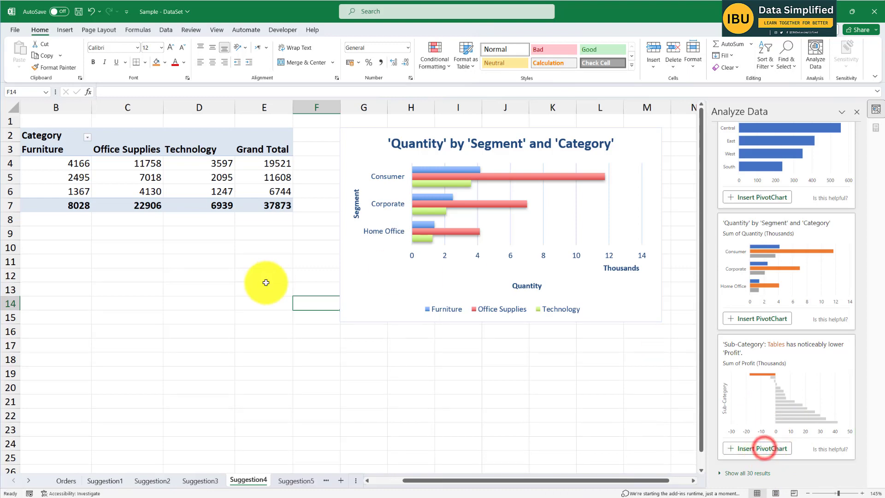
pyautogui.click(263, 197)
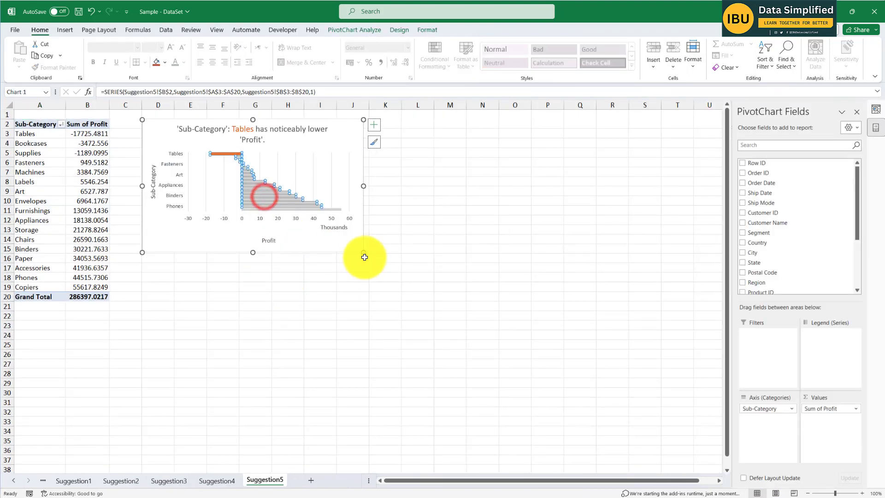
# - Enlarge the 'Profit' by 'Sub-Category' PivotChart so that every sub-category label fits on its axis
pyautogui.moveTo(363, 253); pyautogui.dragTo(415, 318)
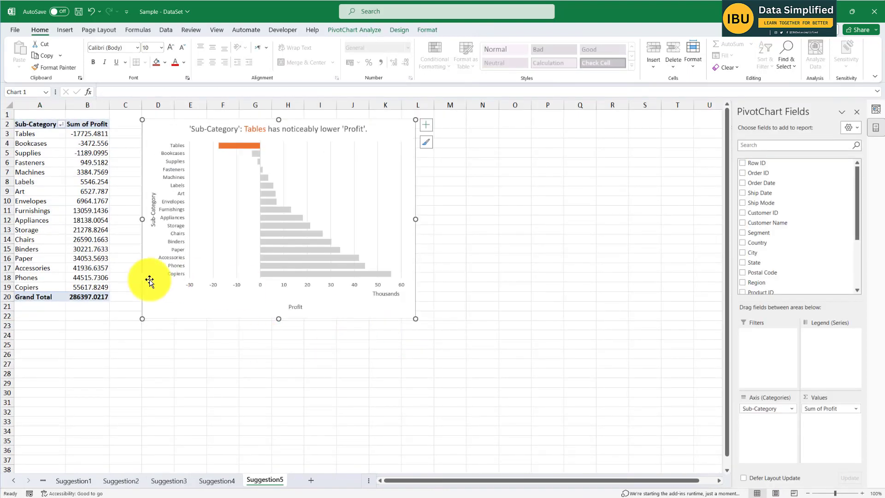
pyautogui.click(97, 359)
pyautogui.scroll(3, 75, 223)
pyautogui.scroll(1, 192, 323)
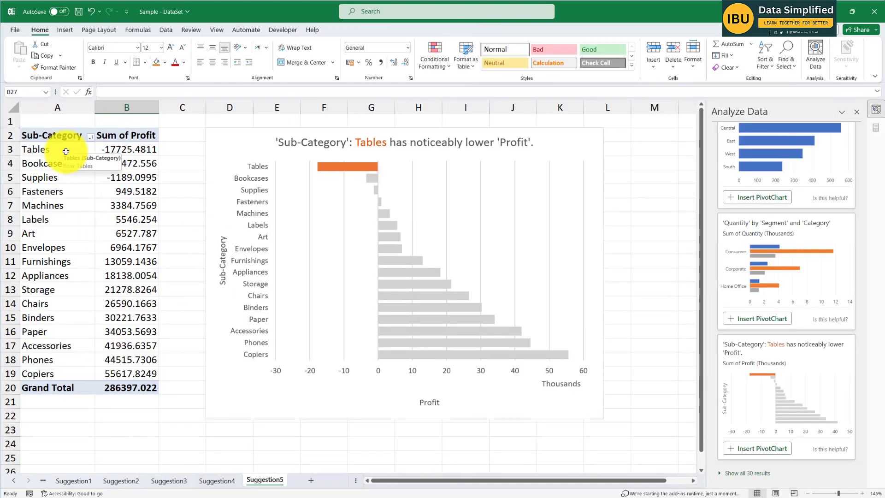
# - Compare the Tables and Copiers rows of the PivotTable with the chart's bars, and shift the chart slightly closer to the table
pyautogui.moveTo(54, 150); pyautogui.dragTo(127, 156)
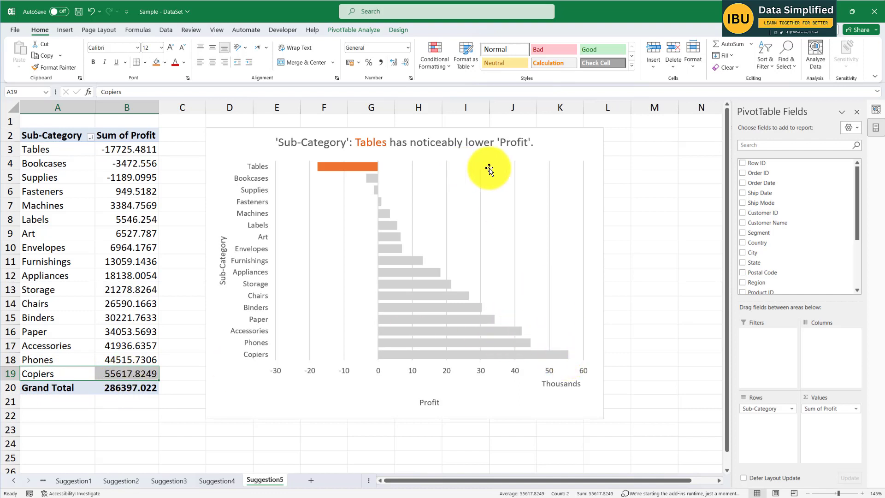
pyautogui.click(567, 144)
pyautogui.moveTo(567, 145); pyautogui.dragTo(559, 139)
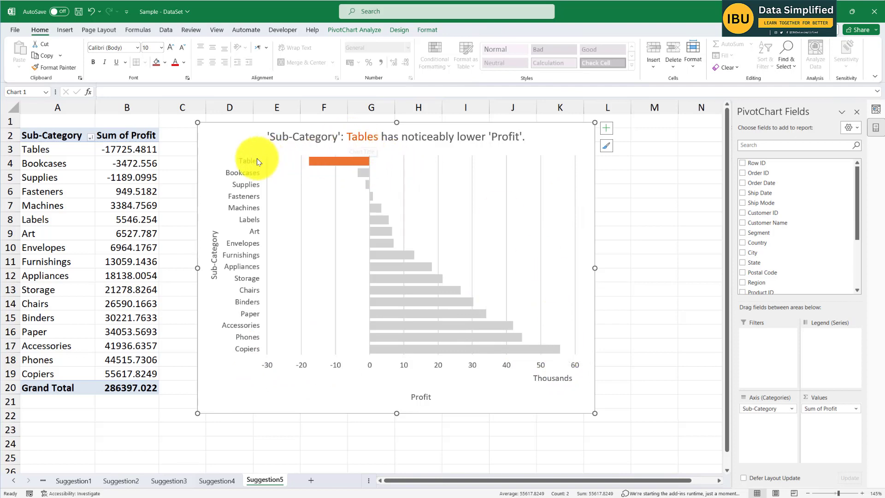
pyautogui.click(339, 161)
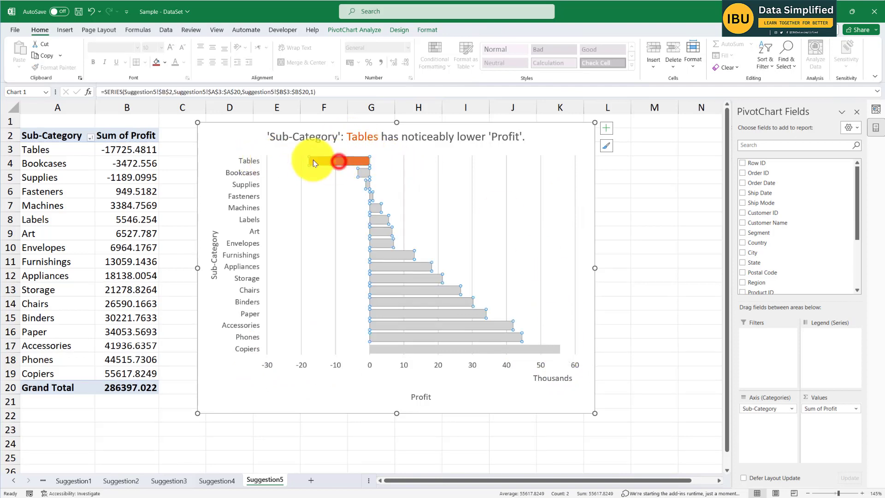
pyautogui.click(675, 305)
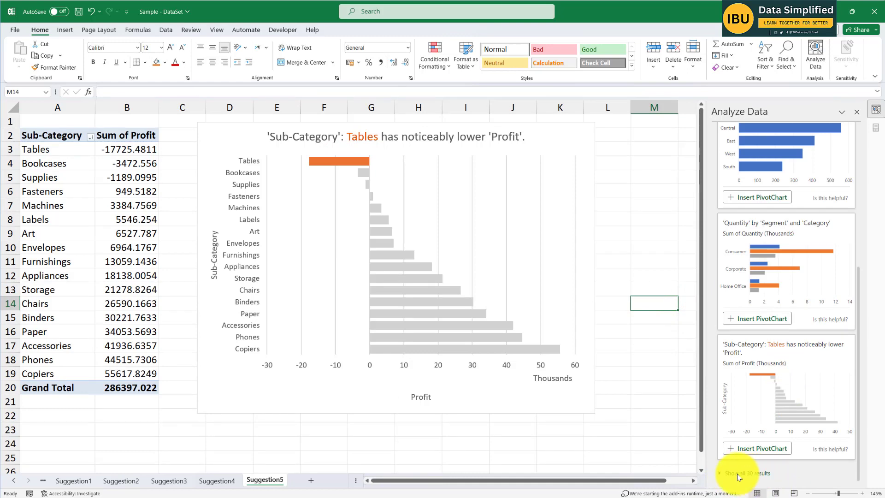
# - Show all Analyze Data results and look through the additional State, Region, Ship Mode and Discount suggestions
pyautogui.click(719, 474)
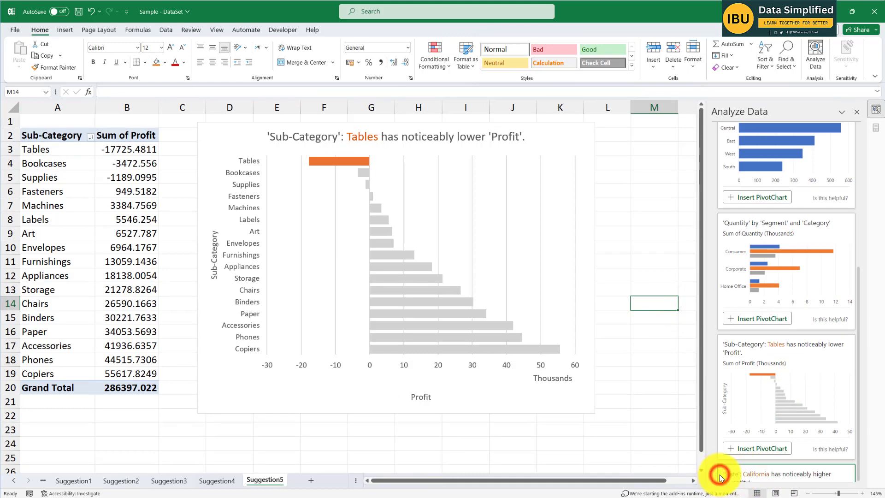
pyautogui.scroll(-6, 800, 367)
pyautogui.scroll(4, 784, 288)
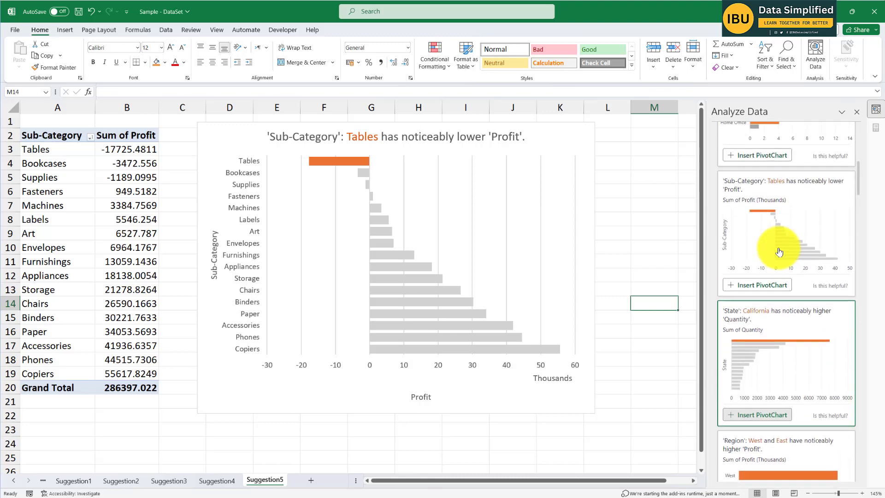
pyautogui.scroll(-3, 801, 287)
pyautogui.scroll(-2, 800, 288)
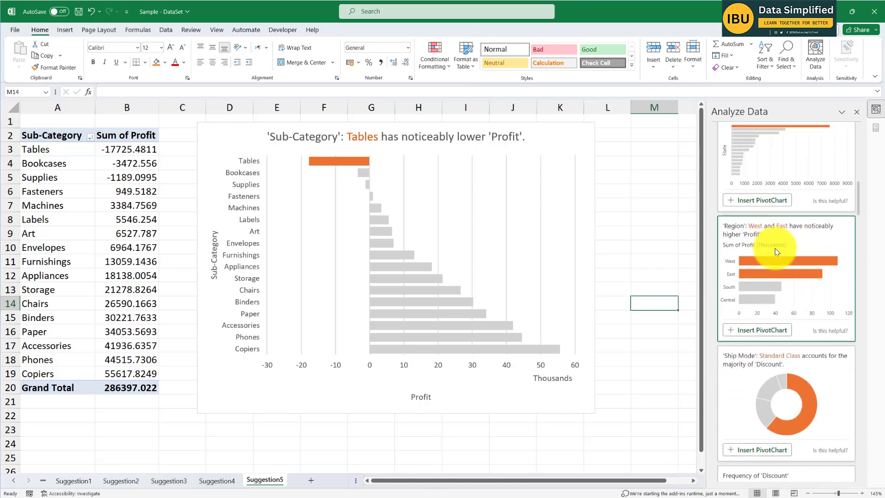
pyautogui.scroll(-1, 775, 250)
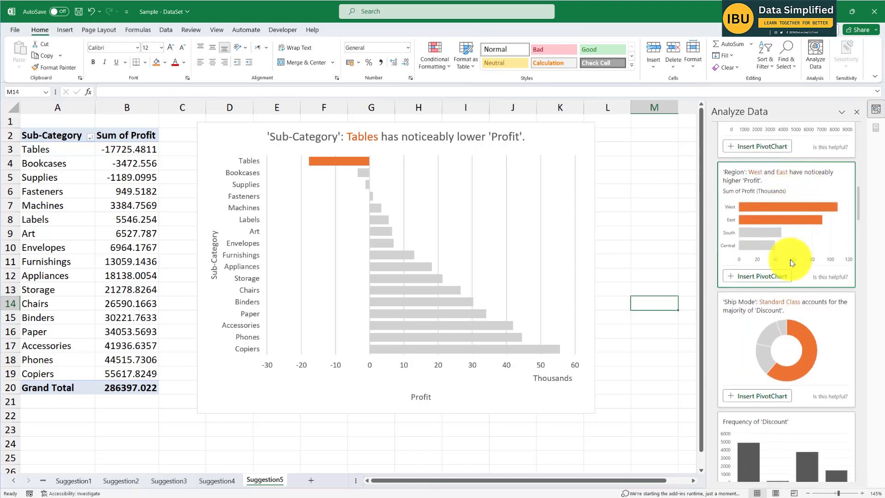
pyautogui.scroll(-1, 801, 329)
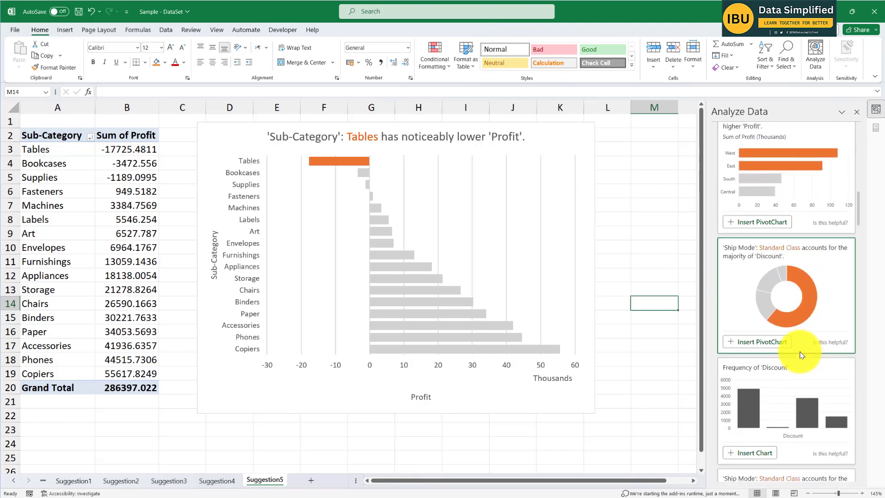
pyautogui.scroll(-2, 802, 276)
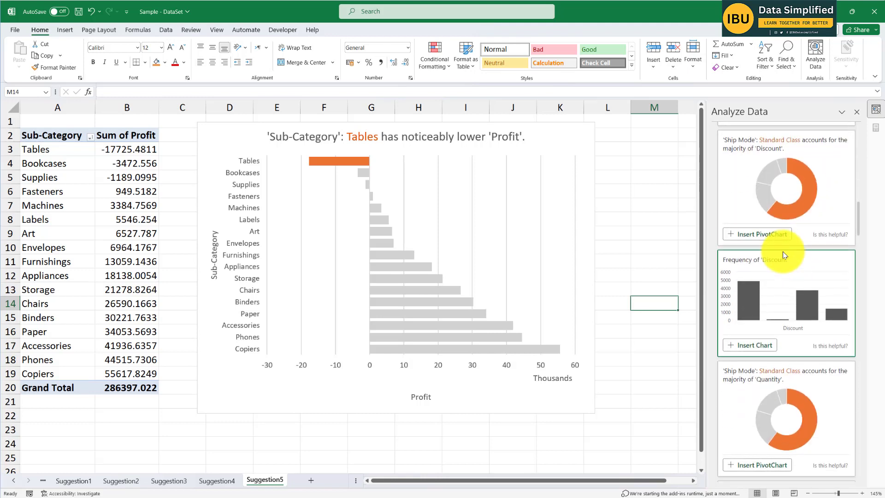
# - Insert the suggested PivotChart showing that Standard Class accounts for the majority of 'Discount' by 'Ship Mode', and check its Standard Class row
pyautogui.click(767, 234)
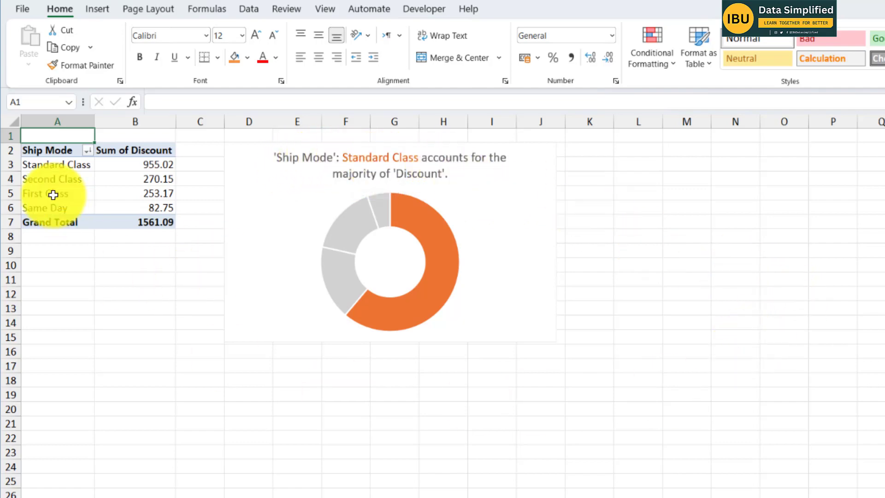
pyautogui.moveTo(70, 166); pyautogui.dragTo(170, 164)
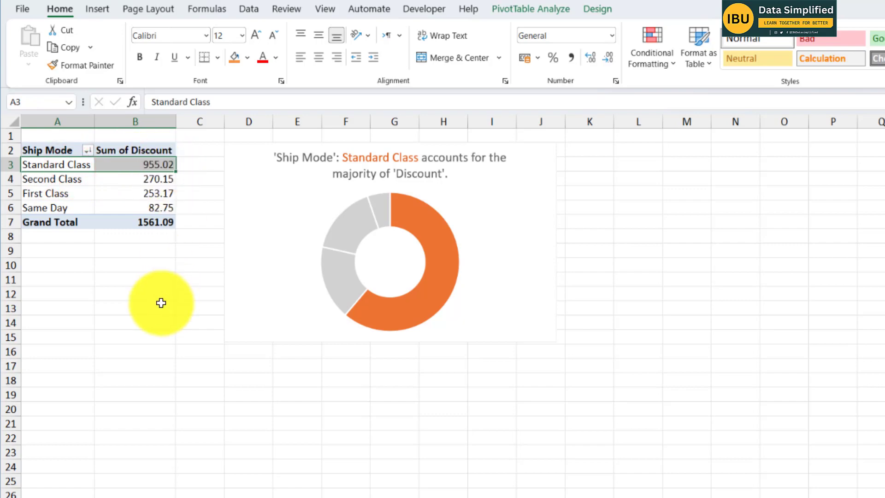
pyautogui.click(158, 278)
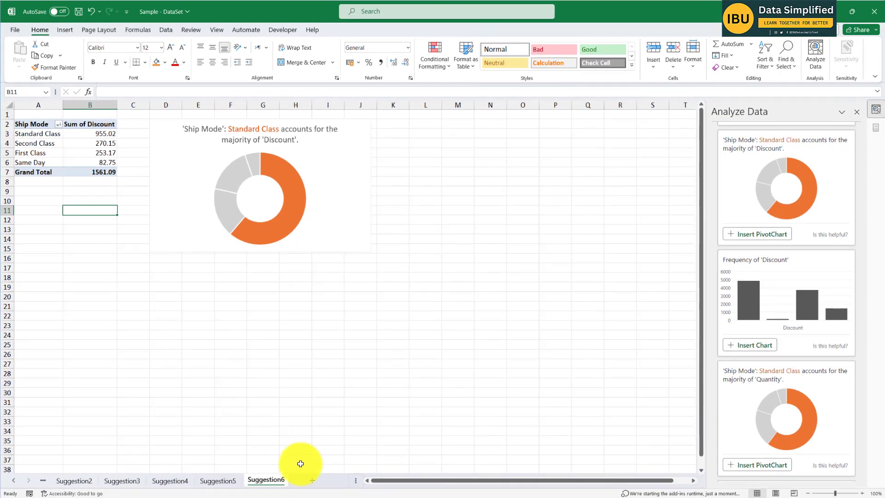
# - Add a blank worksheet after the Suggestion6 sheet and hide its gridlines
pyautogui.click(313, 481)
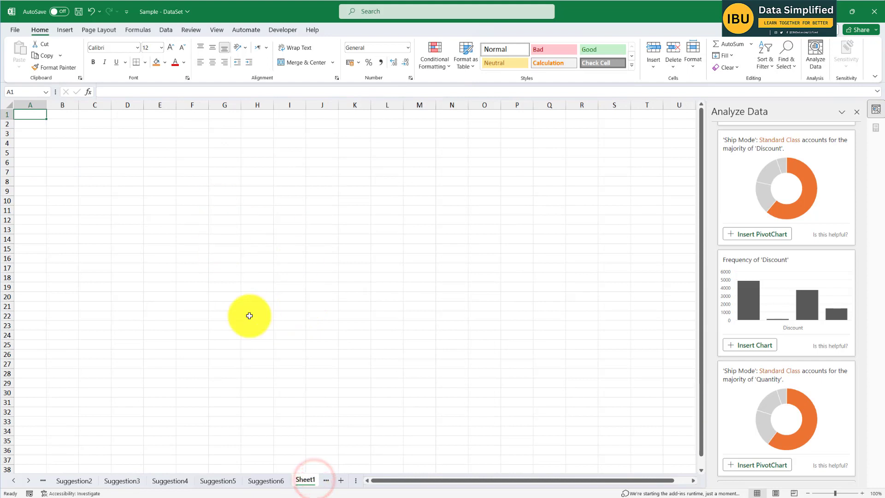
pyautogui.click(217, 31)
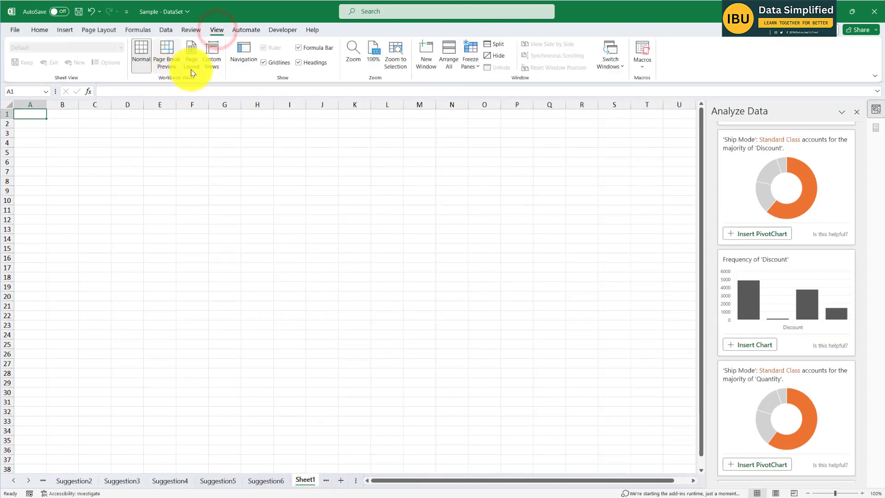
pyautogui.click(272, 62)
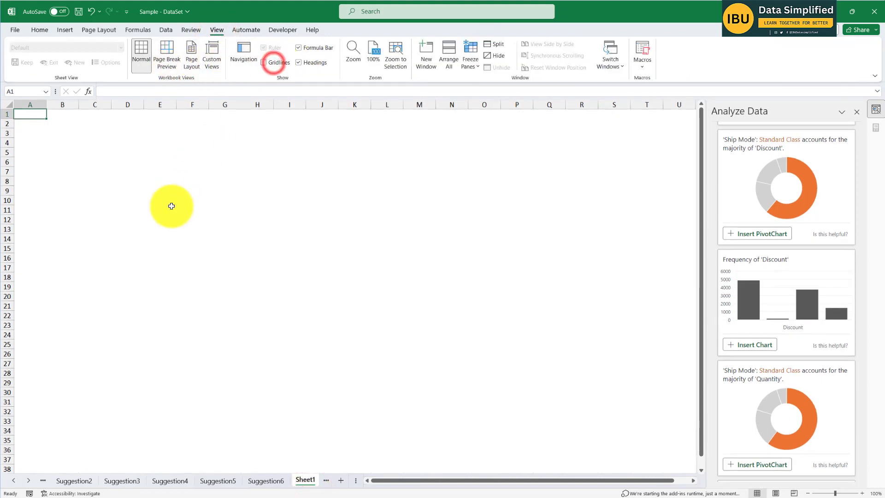
# - Move the 'Percentage of Profit by Segment' chart from the Suggestion1 sheet to Sheet1, starting around column B, row 5
pyautogui.click(20, 482)
pyautogui.click(19, 481)
pyautogui.click(105, 480)
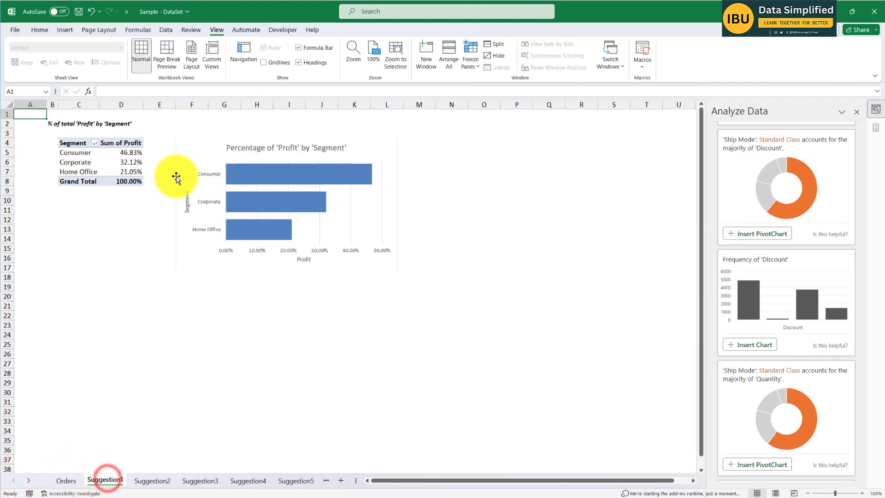
pyautogui.click(212, 141)
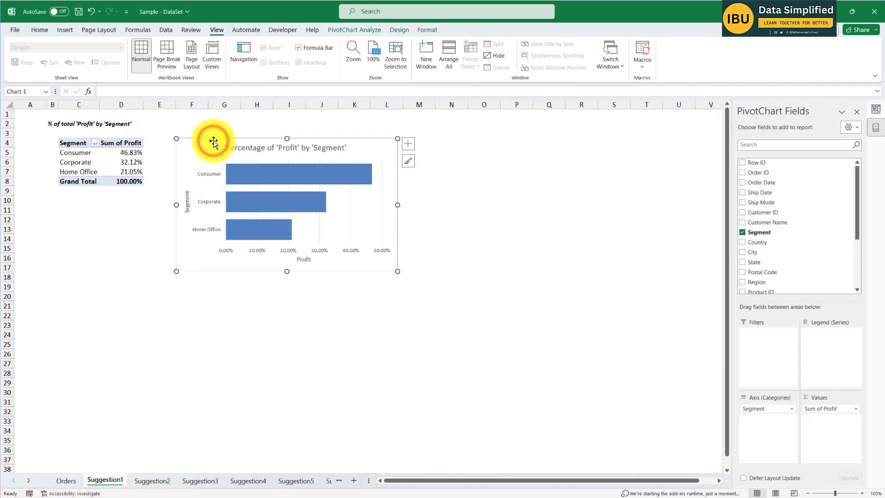
pyautogui.press('Delete')
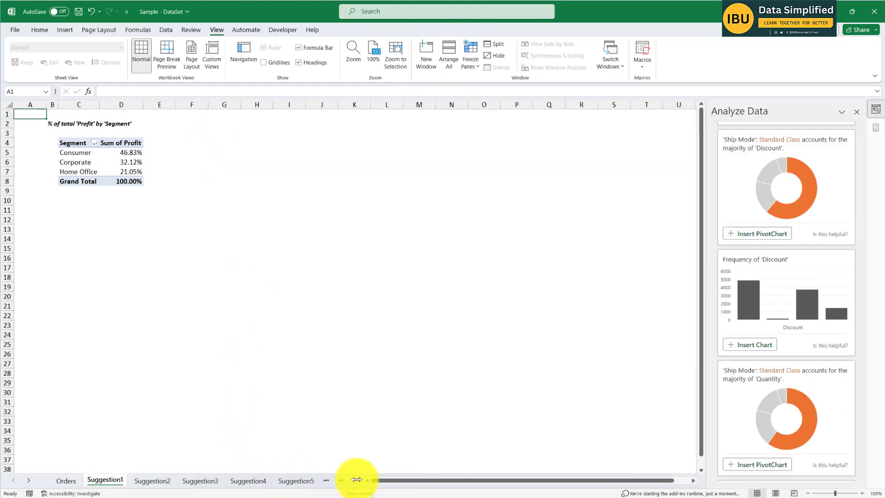
pyautogui.moveTo(354, 479); pyautogui.dragTo(436, 479)
pyautogui.click(385, 481)
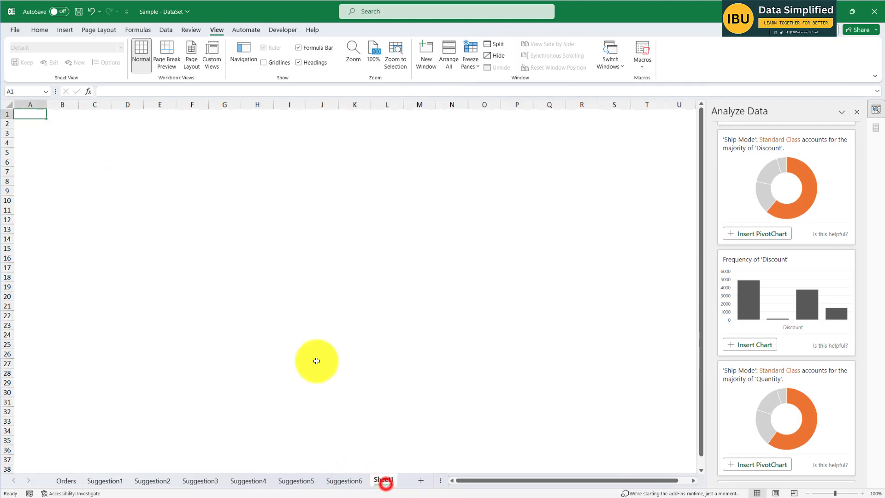
pyautogui.click(179, 247)
pyautogui.click(79, 159)
pyautogui.hotkey('ctrl', 'v')
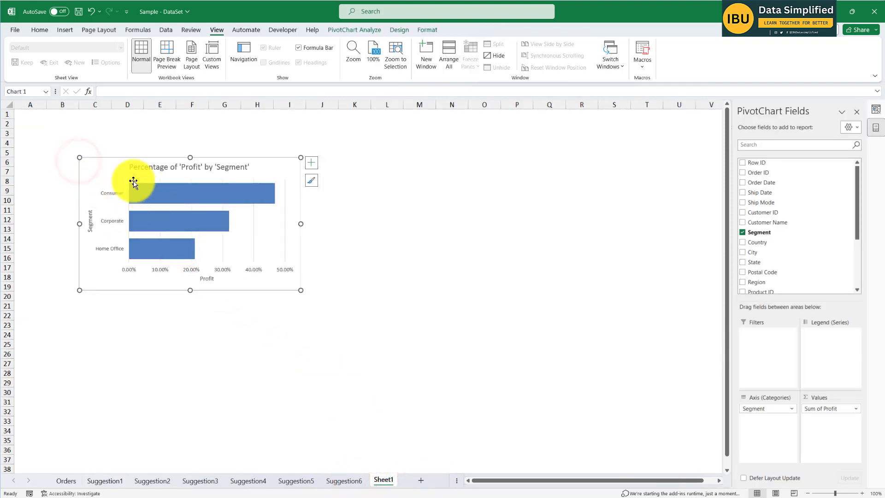
pyautogui.moveTo(96, 166); pyautogui.dragTo(82, 163)
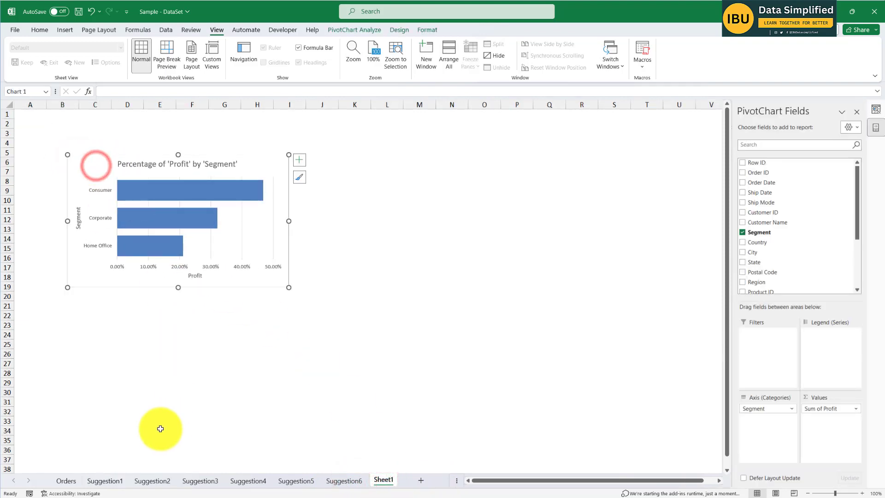
# - Move the 'Discount' by 'Region' chart from the Suggestion3 sheet to Sheet1, directly right of the 'Profit' by 'Segment' chart
pyautogui.click(145, 482)
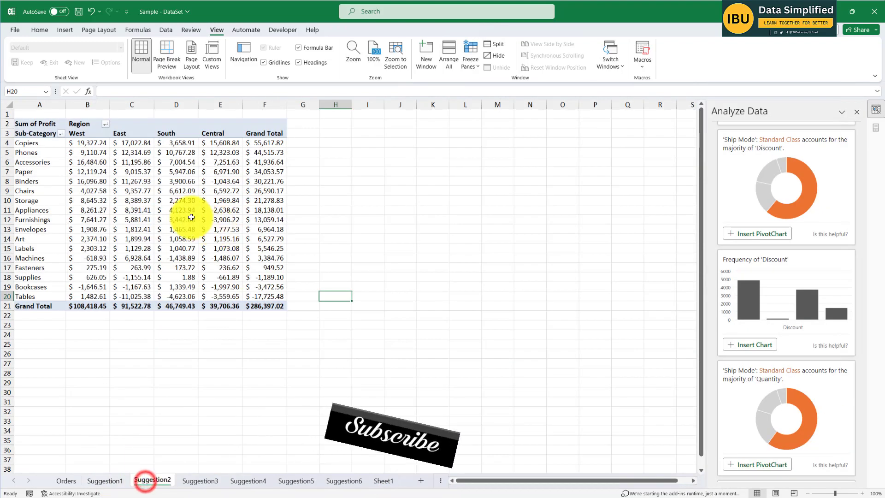
pyautogui.click(199, 192)
pyautogui.click(200, 481)
pyautogui.click(164, 122)
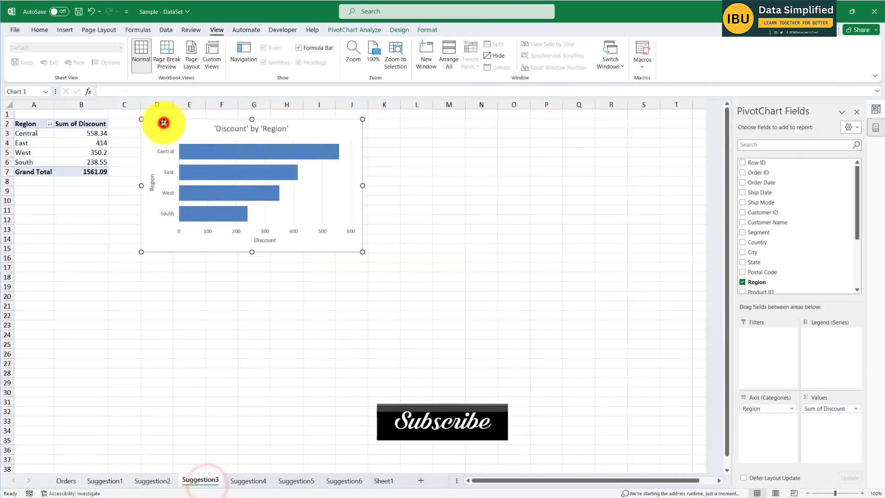
pyautogui.press('Delete')
pyautogui.click(389, 480)
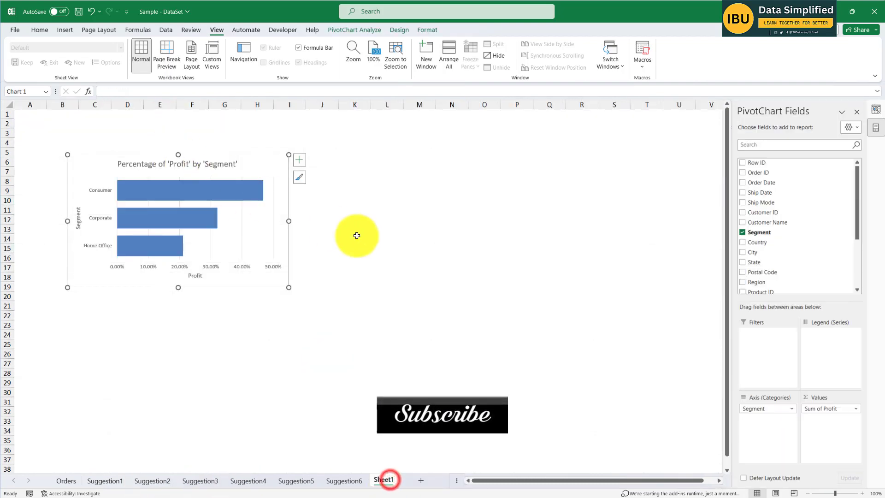
pyautogui.click(367, 237)
pyautogui.hotkey('ctrl', 'v')
pyautogui.moveTo(365, 237); pyautogui.dragTo(358, 164)
pyautogui.click(270, 355)
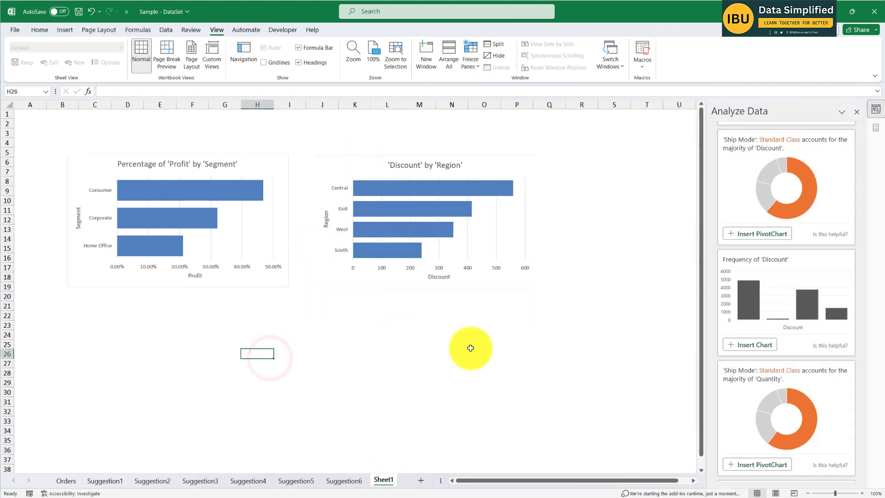
# - Move the 'Ship Mode' doughnut chart from the Suggestion6 sheet to Sheet1, directly below the 'Profit' by 'Segment' chart
pyautogui.click(350, 480)
pyautogui.click(261, 187)
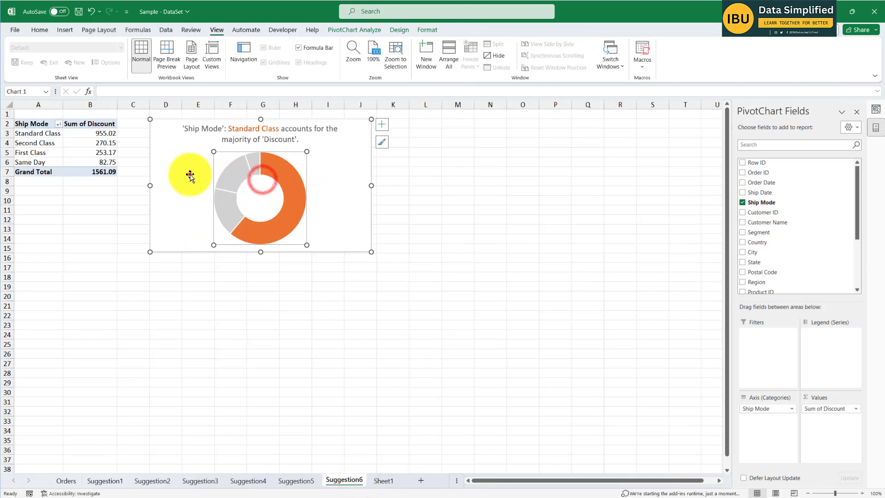
pyautogui.click(190, 175)
pyautogui.hotkey('ctrl', 'x')
pyautogui.click(385, 481)
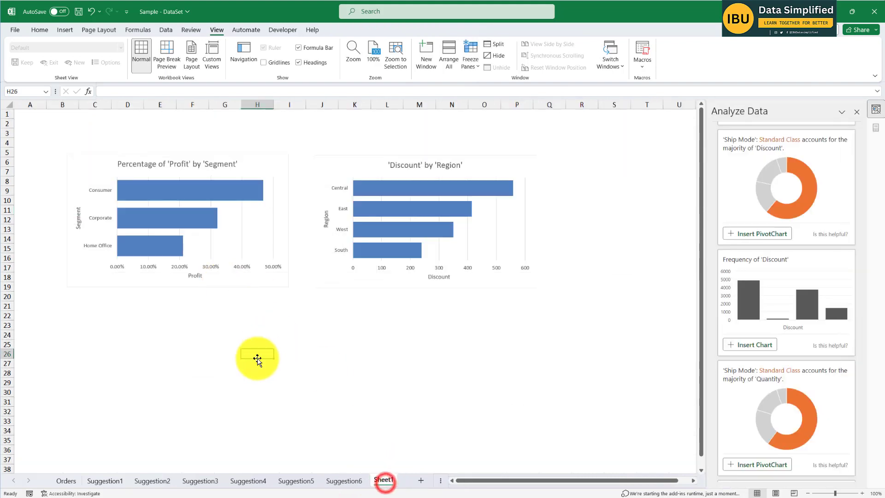
pyautogui.click(168, 372)
pyautogui.hotkey('ctrl', 'v')
pyautogui.moveTo(175, 397); pyautogui.dragTo(107, 326)
pyautogui.click(347, 381)
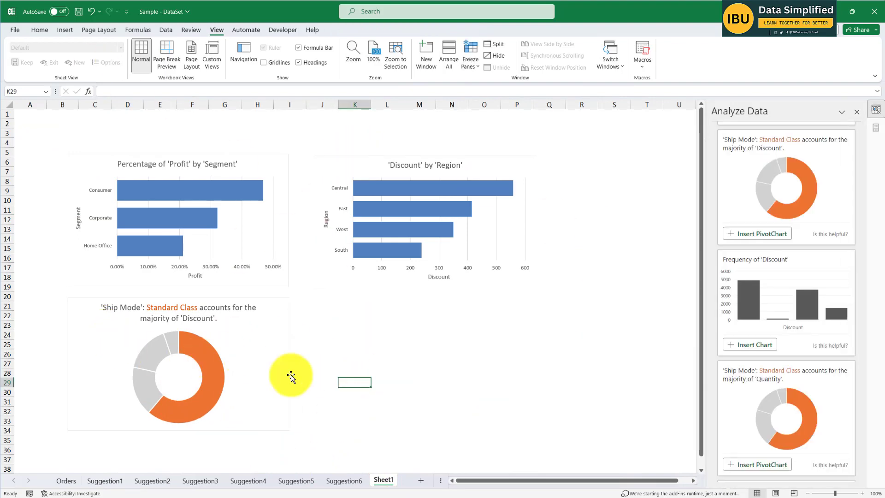
# - Move the 'Quantity' by 'Segment' and 'Category' chart from the Suggestion4 sheet to Sheet1, directly below the 'Discount' by 'Region' chart
pyautogui.click(345, 481)
pyautogui.click(294, 481)
pyautogui.click(241, 482)
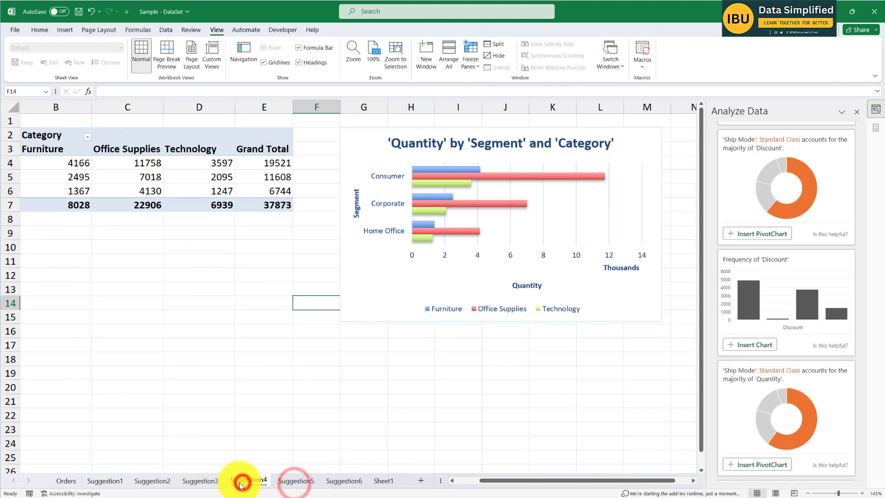
pyautogui.click(351, 144)
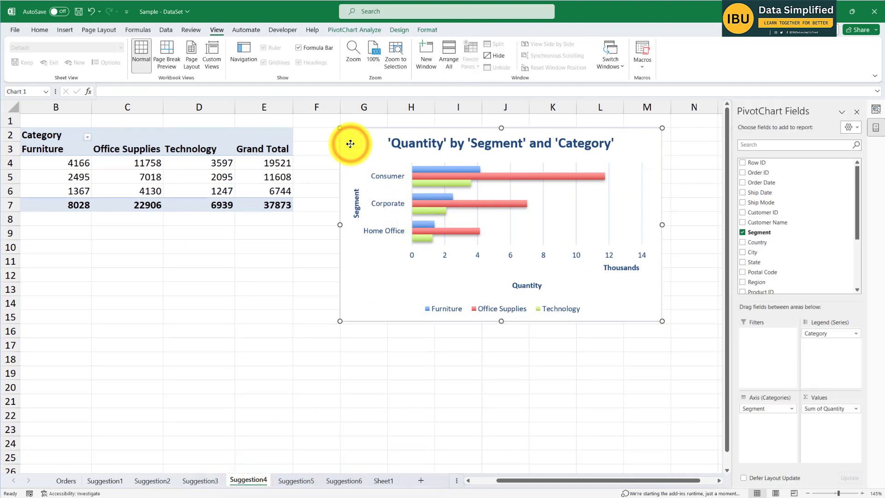
pyautogui.press('Delete')
pyautogui.click(383, 480)
pyautogui.click(446, 355)
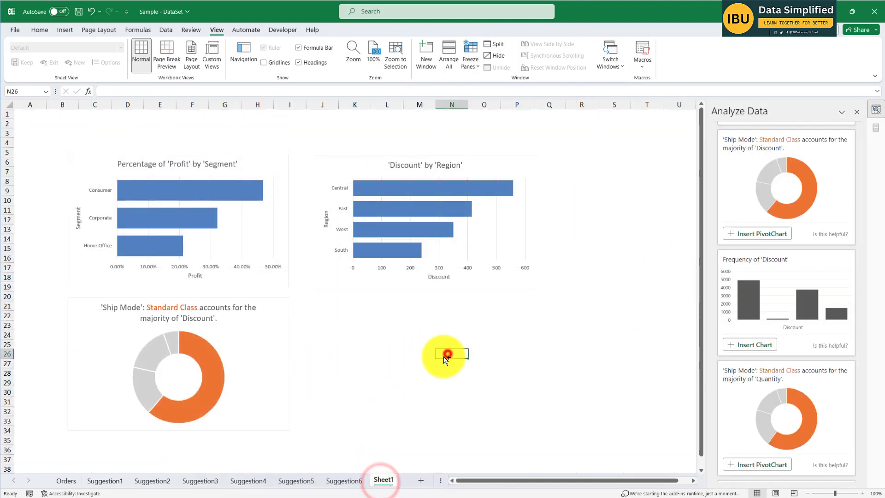
pyautogui.hotkey('ctrl', 'v')
pyautogui.moveTo(448, 365); pyautogui.dragTo(324, 310)
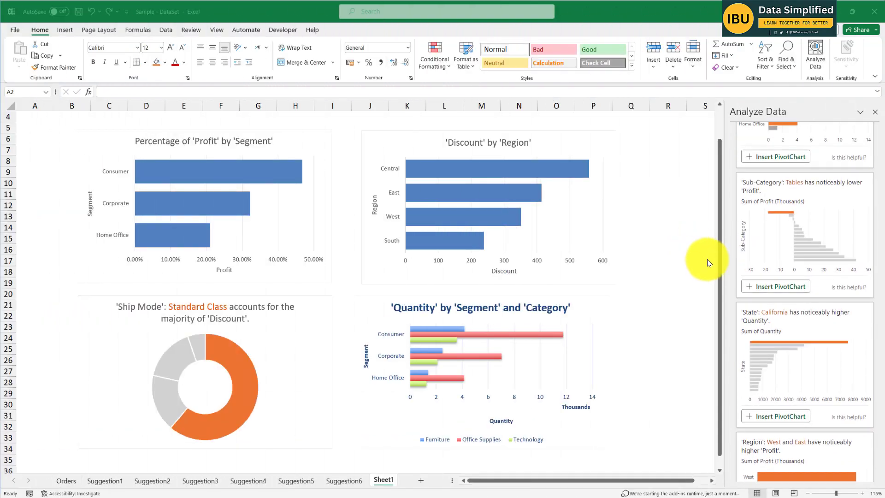
# - Ask Analyze Data for 'sales by cosumer name' and insert the suggested PivotTable of 'Sales' by 'Customer Name'
pyautogui.scroll(10, 780, 244)
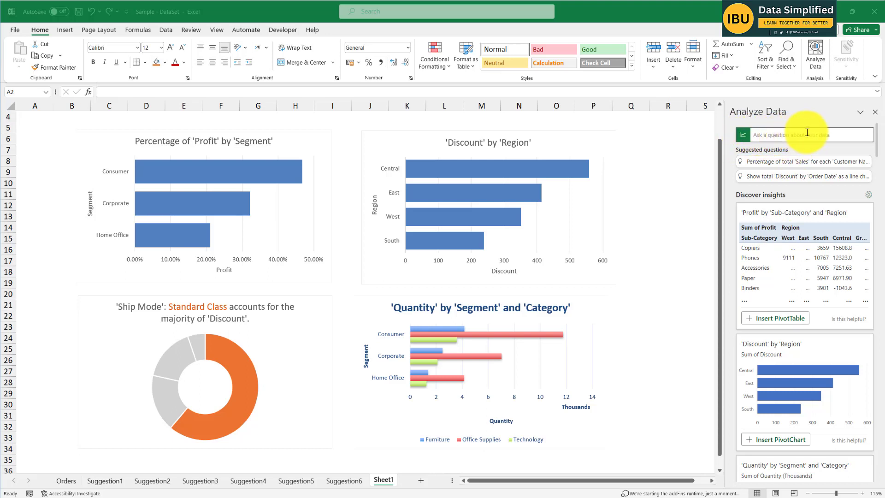
pyautogui.click(772, 134)
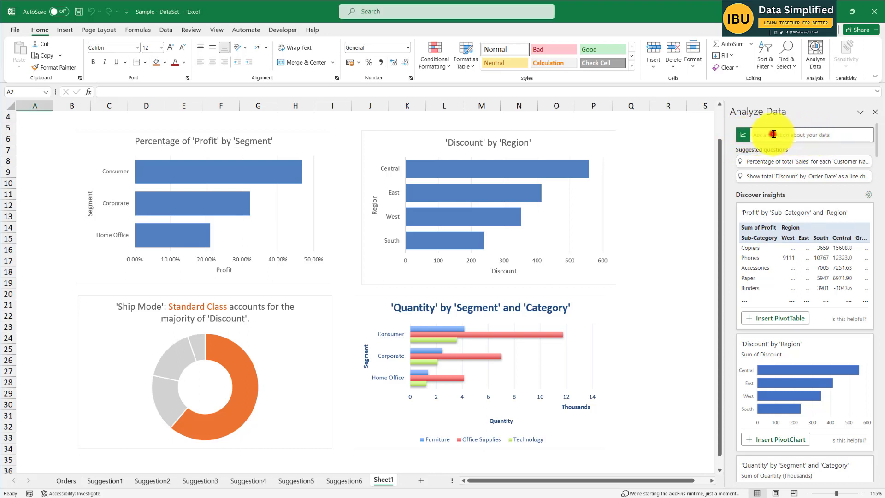
pyautogui.write('ho')
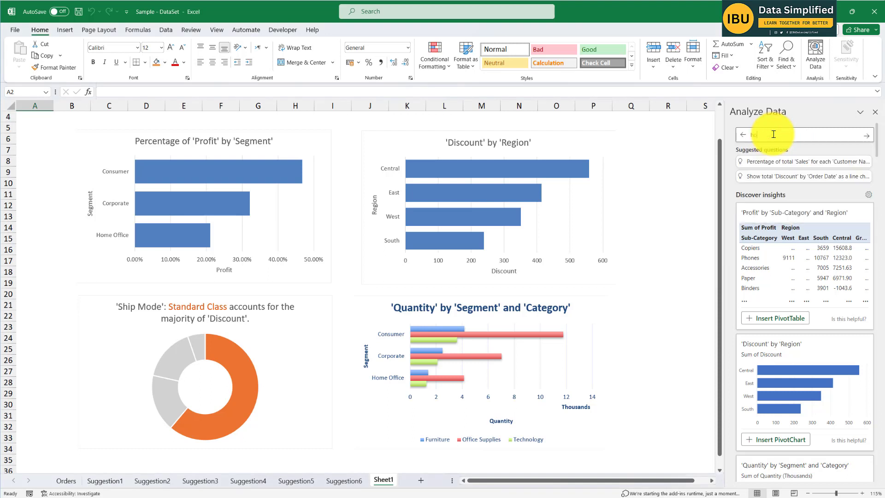
pyautogui.write('w t')
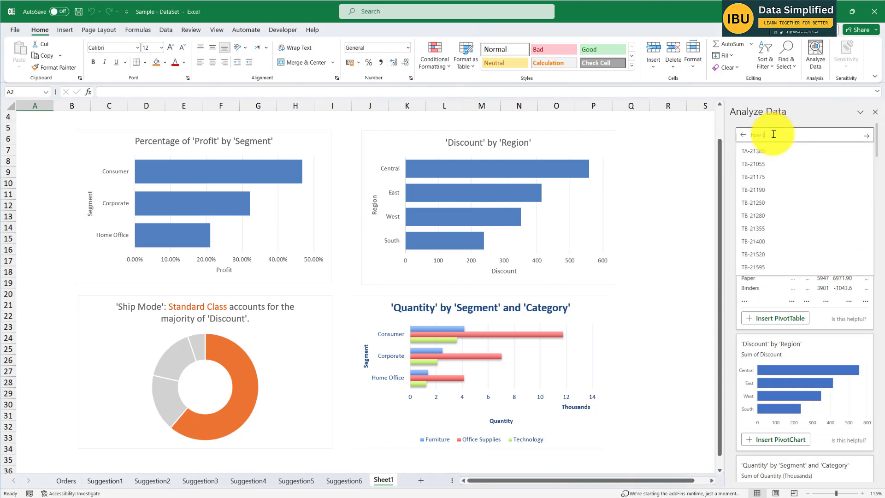
pyautogui.press('BackSpace')
pyautogui.press('BackSpace')
pyautogui.press('BackSpace')
pyautogui.press('BackSpace')
pyautogui.press('BackSpace')
pyautogui.write('sales')
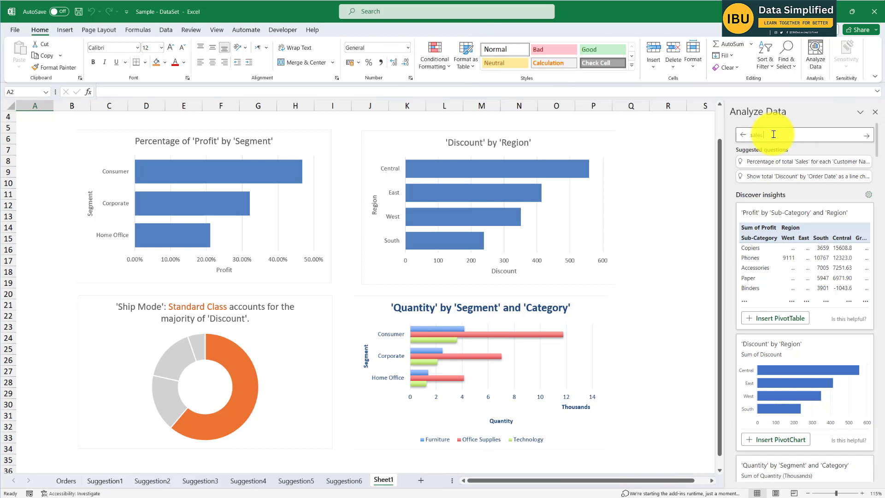
pyautogui.write(' by cosumer name')
pyautogui.press('Return')
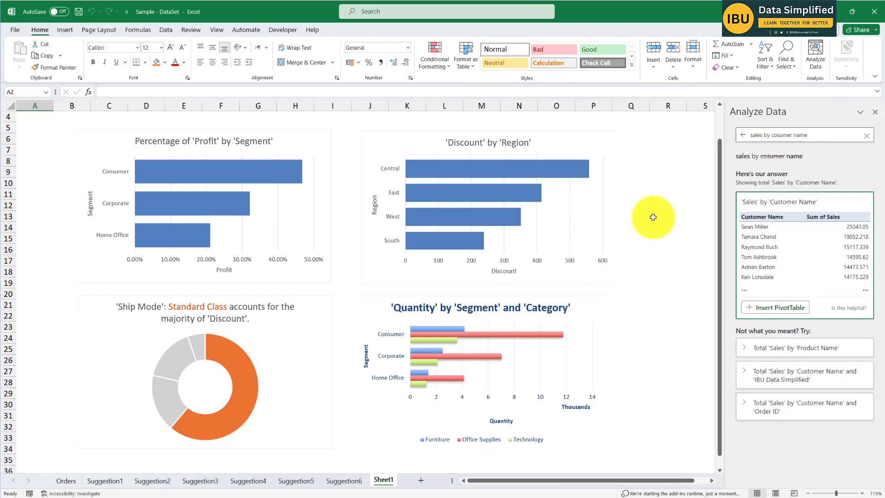
pyautogui.click(762, 312)
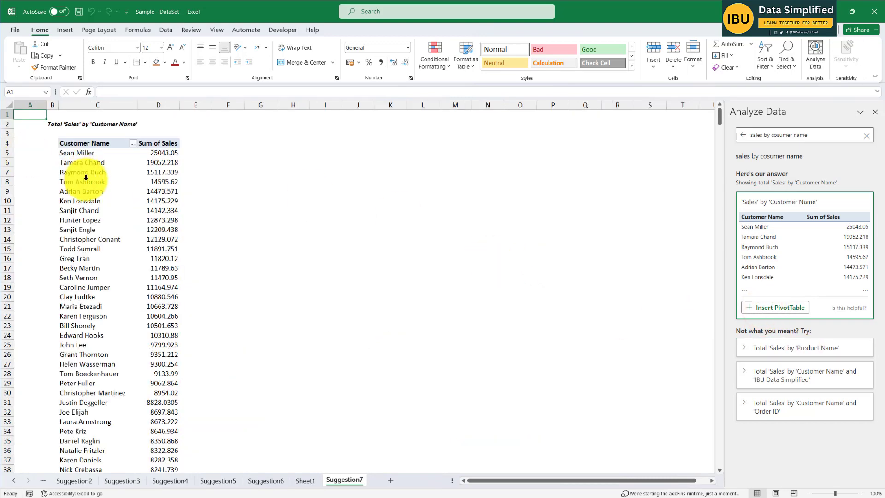
# - Examine the customer names and their sales sums in the inserted PivotTable, from the highest entries down through the list
pyautogui.scroll(-16, 112, 178)
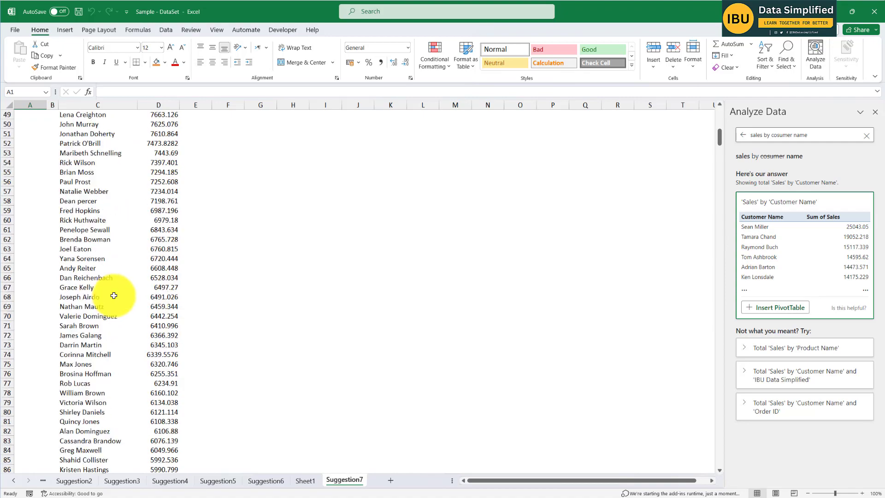
pyautogui.scroll(-6, 113, 296)
pyautogui.scroll(20, 119, 283)
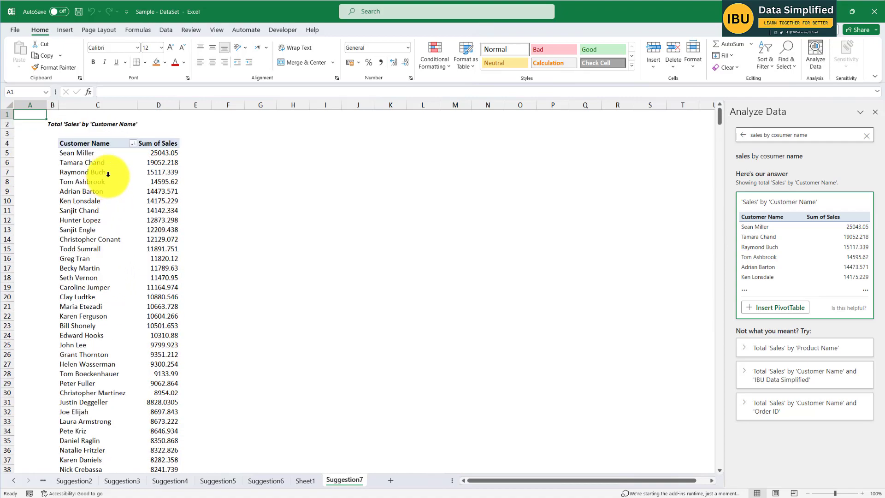
pyautogui.click(93, 140)
pyautogui.scroll(-1, 148, 139)
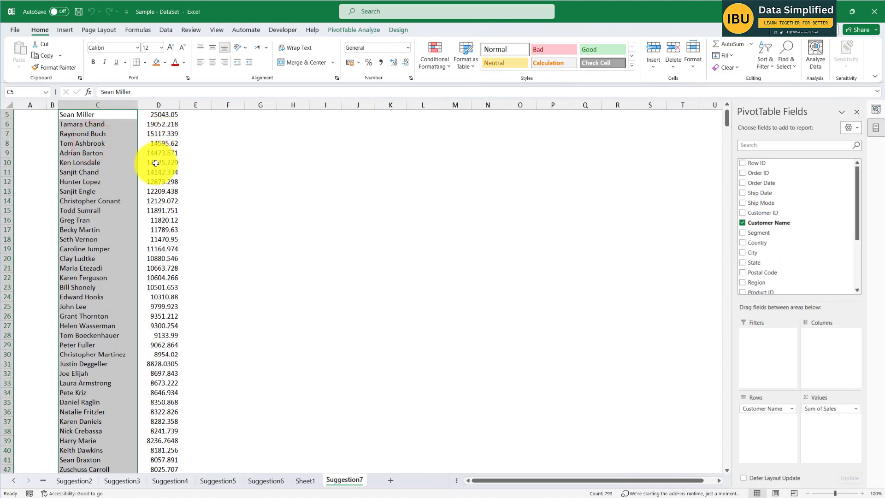
pyautogui.scroll(1, 156, 162)
pyautogui.click(166, 143)
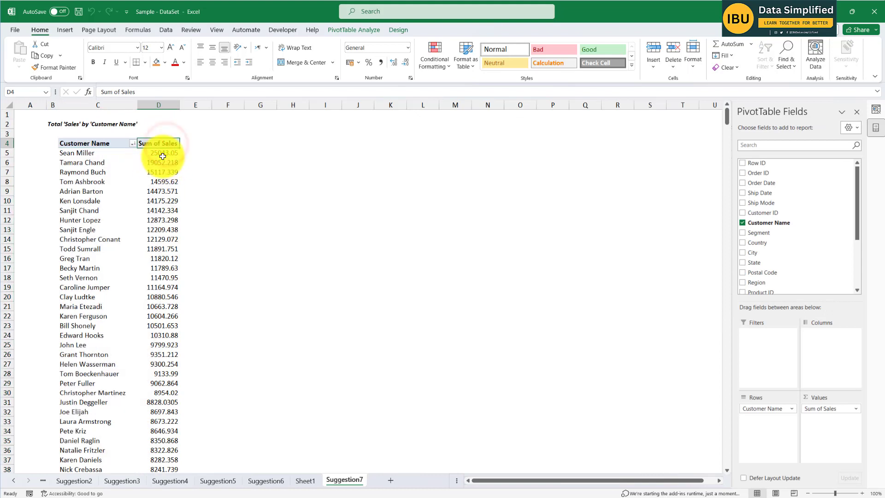
pyautogui.click(163, 146)
pyautogui.click(100, 164)
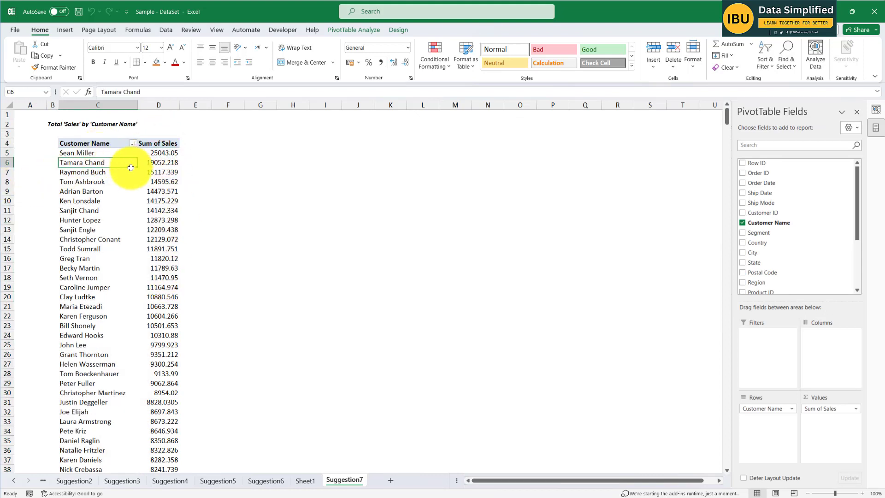
pyautogui.click(87, 173)
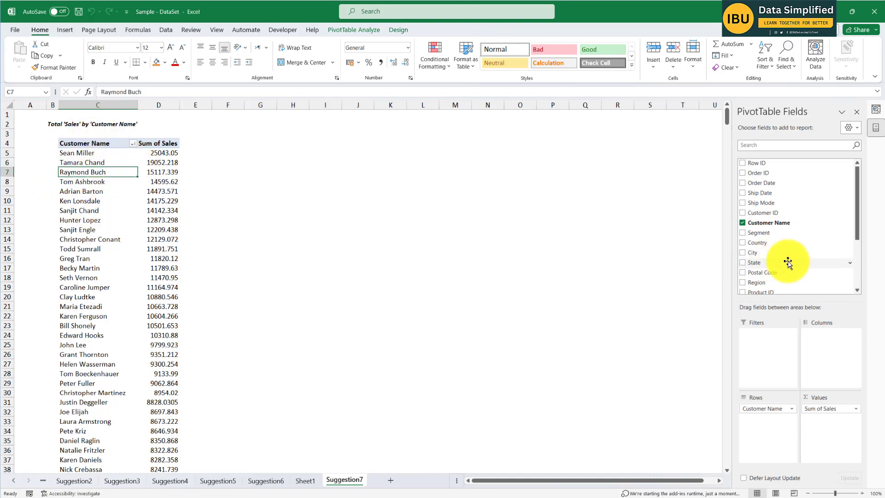
# - Replace Customer Name with Sub-Category as the row field of the sales PivotTable on Suggestion7
pyautogui.moveTo(856, 200)
pyautogui.mouseDown()
pyautogui.moveTo(856, 227)
pyautogui.moveTo(856, 187)
pyautogui.mouseUp()
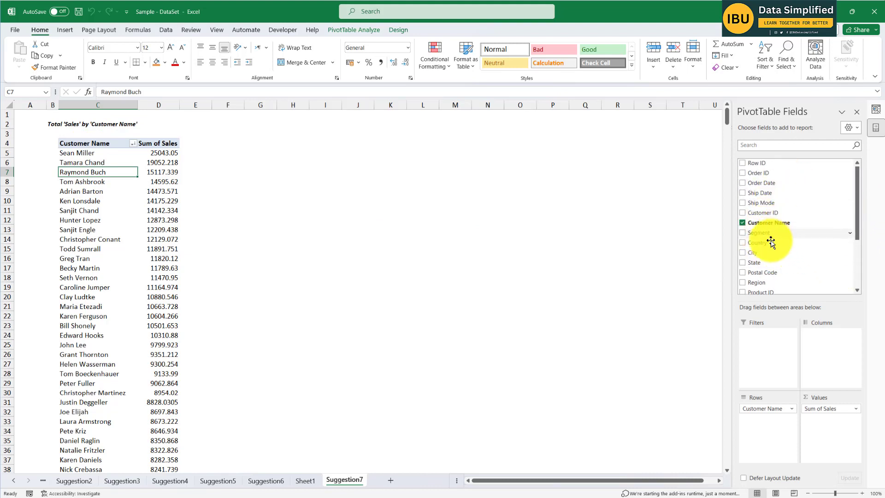
pyautogui.scroll(-1, 780, 272)
pyautogui.scroll(-2, 765, 285)
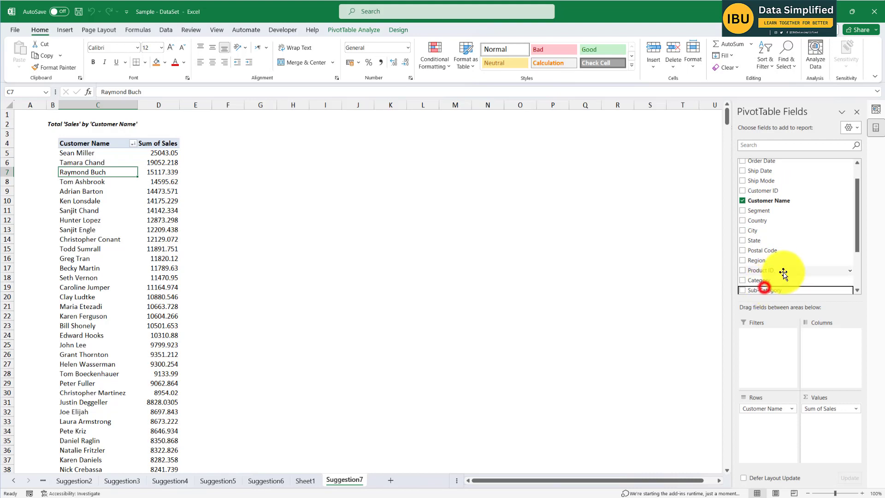
pyautogui.moveTo(762, 245); pyautogui.dragTo(770, 424)
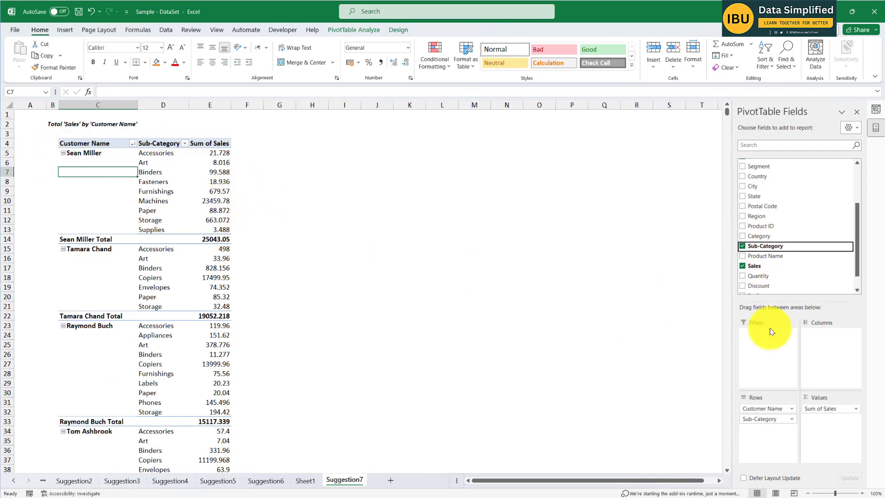
pyautogui.moveTo(765, 410); pyautogui.dragTo(654, 367)
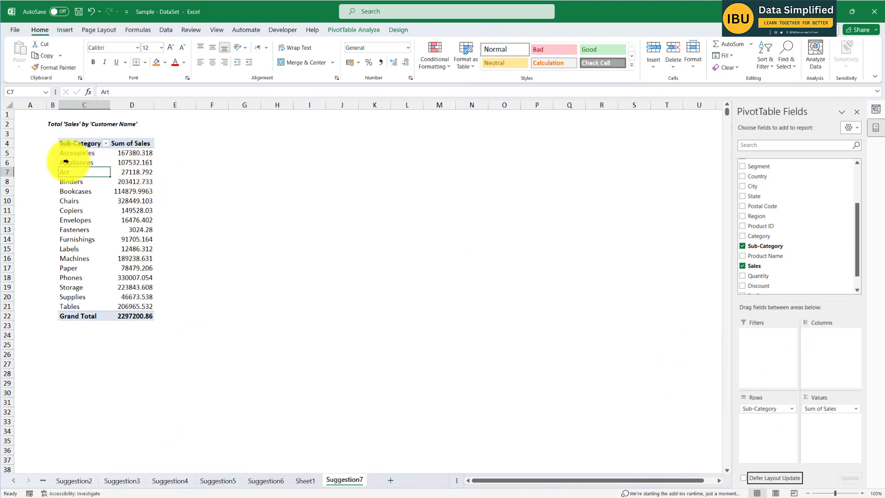
pyautogui.keyDown('ctrl'); pyautogui.scroll(2, 253, 194); pyautogui.keyUp('ctrl')
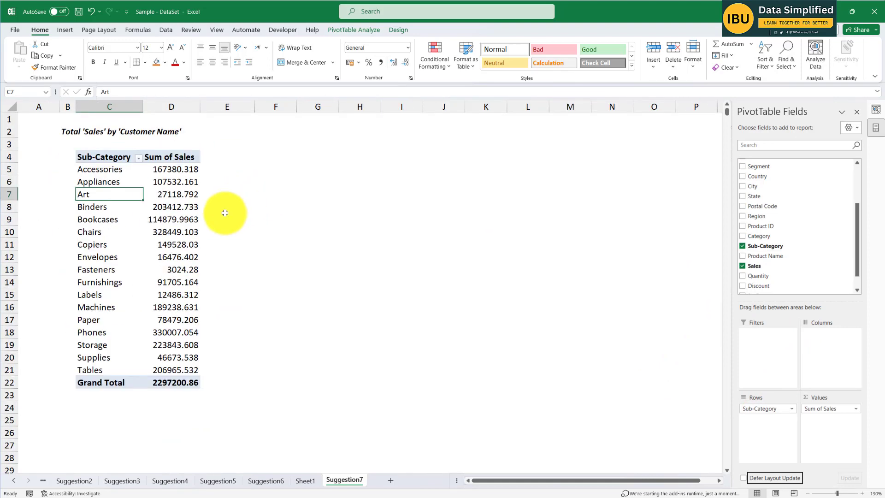
pyautogui.click(102, 174)
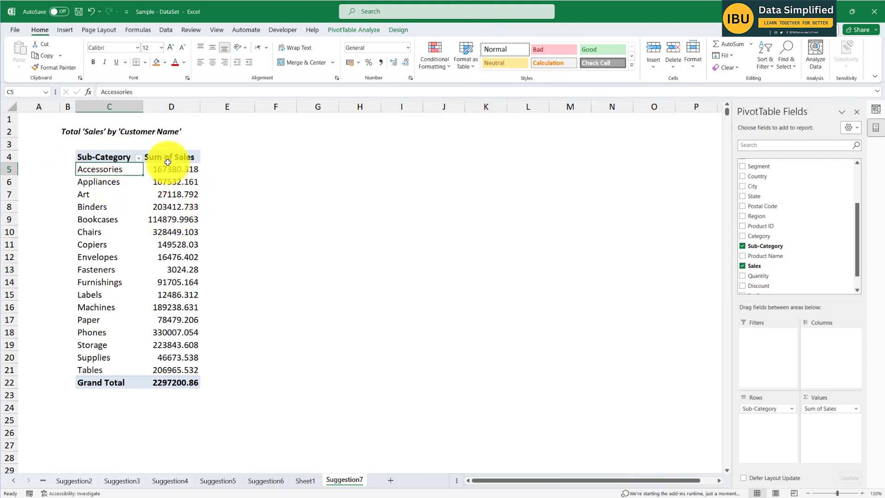
# - Ask Analyze Data for 'average sales by catagery' and insert the suggested 'Sales' by 'Category' PivotChart
pyautogui.click(132, 131)
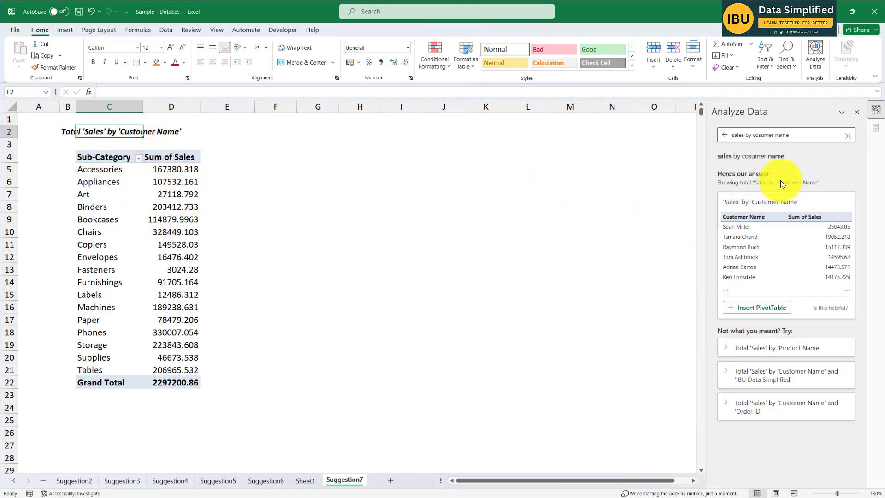
pyautogui.click(463, 296)
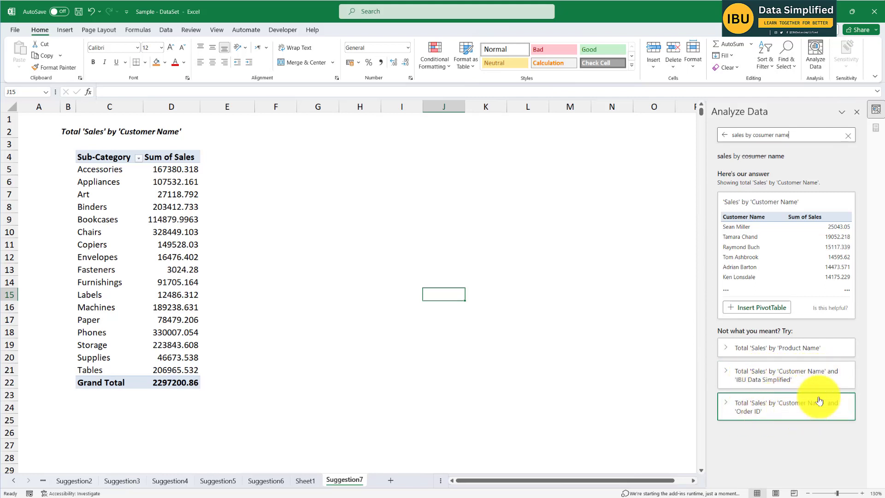
pyautogui.moveTo(783, 134); pyautogui.dragTo(751, 135)
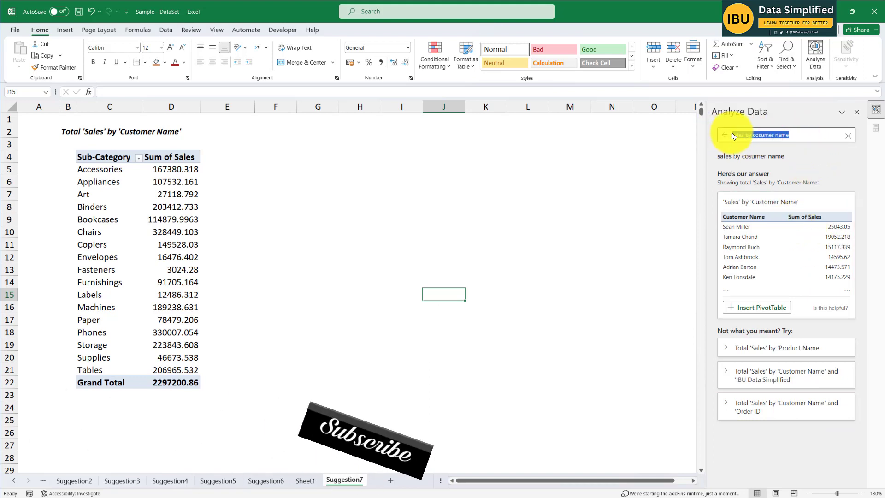
pyautogui.click(733, 133)
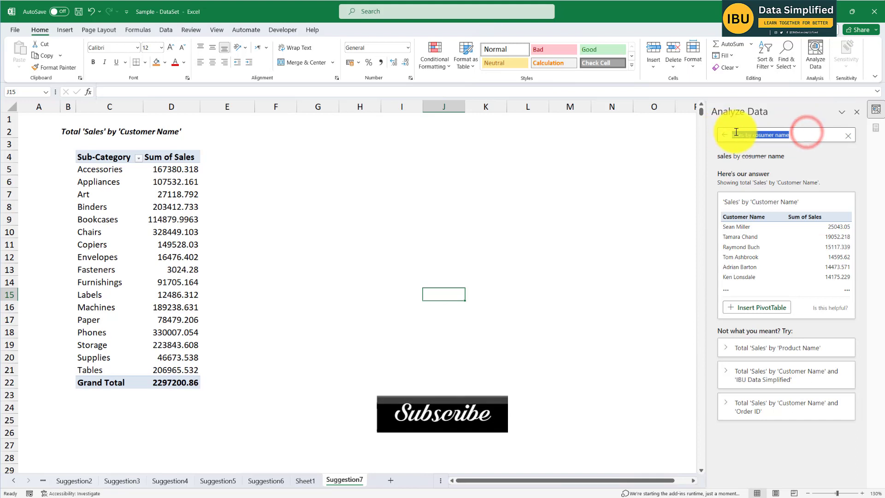
pyautogui.write('average')
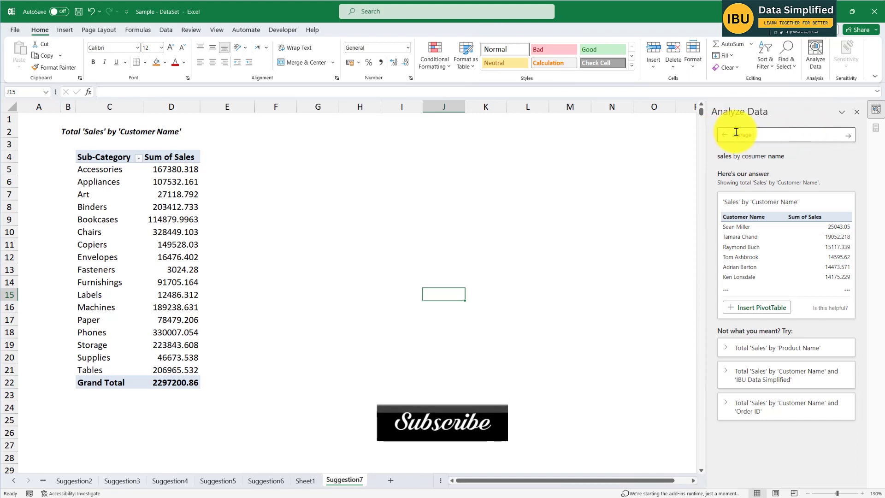
pyautogui.write(' sales')
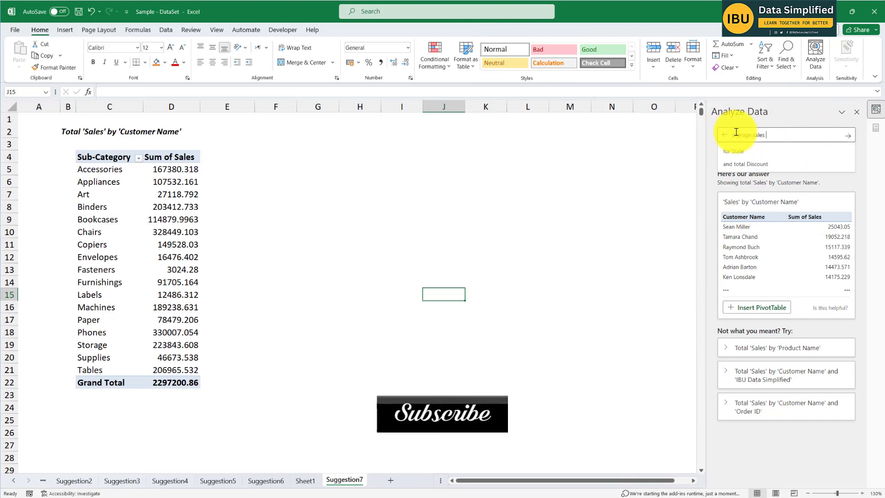
pyautogui.write(' by cata')
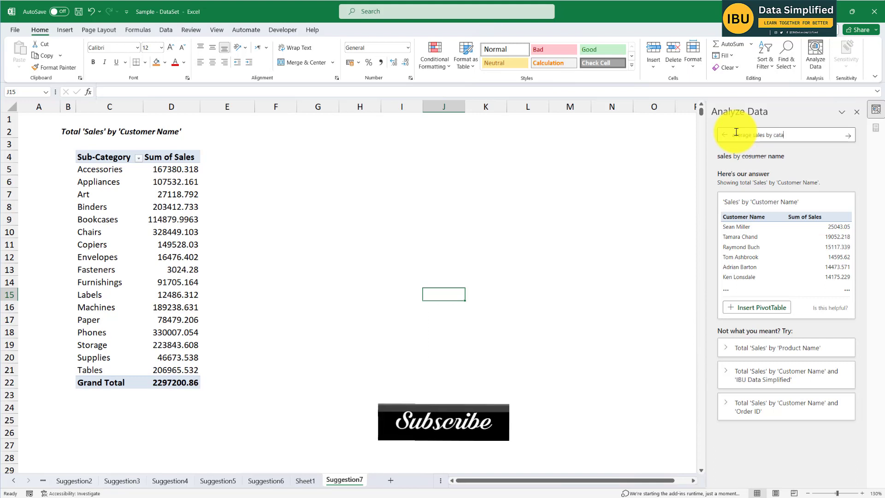
pyautogui.write('gery')
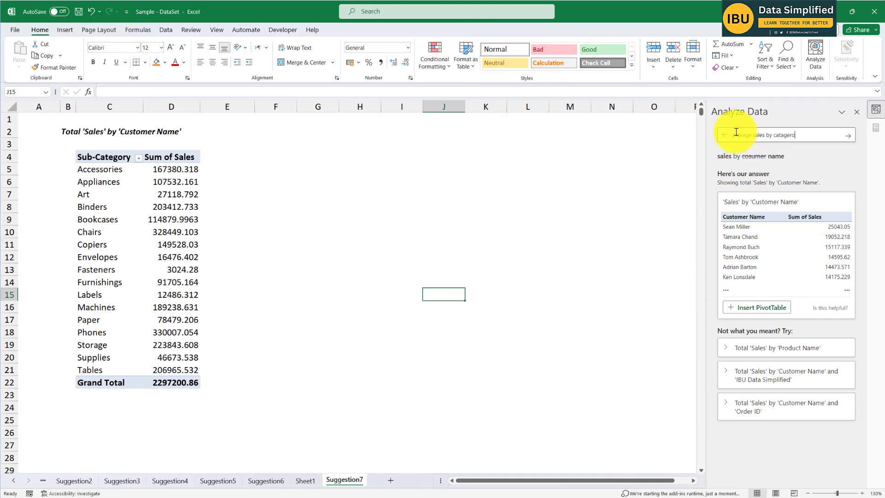
pyautogui.press('Return')
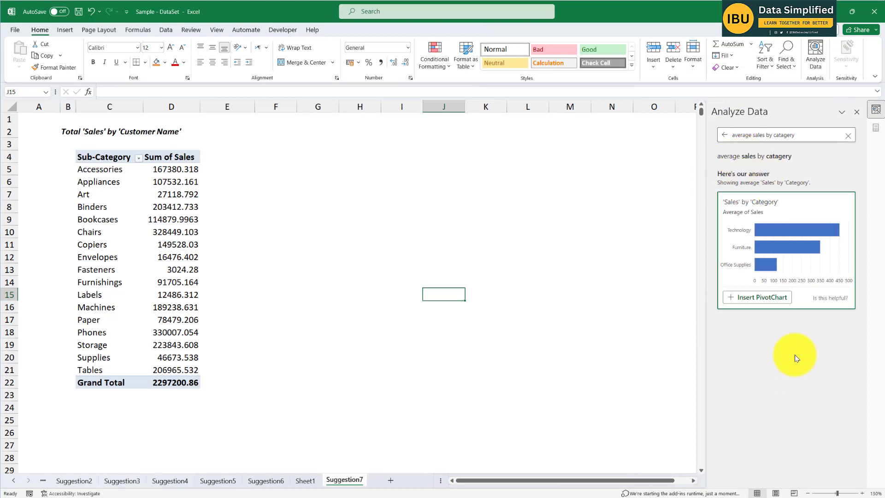
pyautogui.click(758, 299)
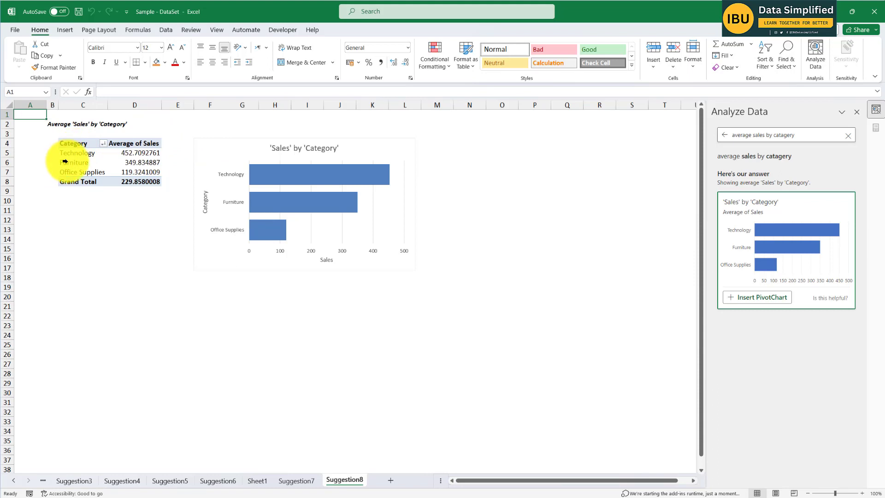
# - Add Sub-Category beneath Category in the rows of the average sales PivotTable on Suggestion8
pyautogui.moveTo(68, 154); pyautogui.dragTo(128, 157)
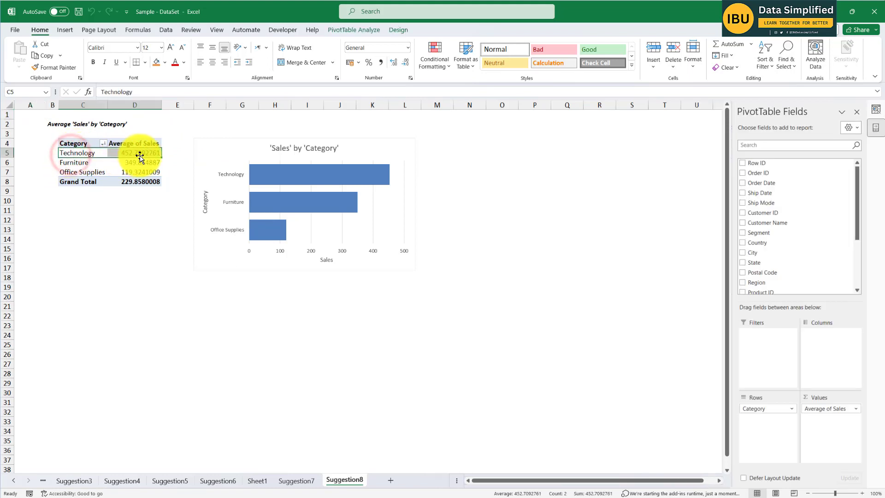
pyautogui.click(139, 154)
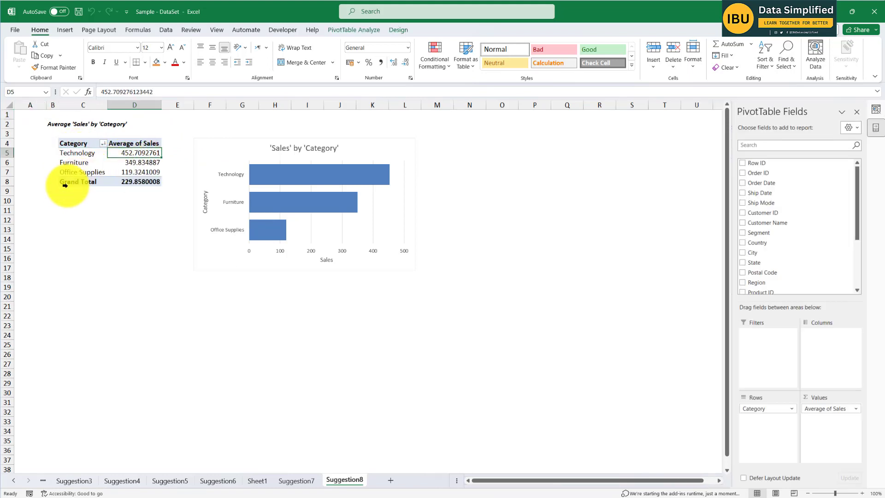
pyautogui.click(79, 163)
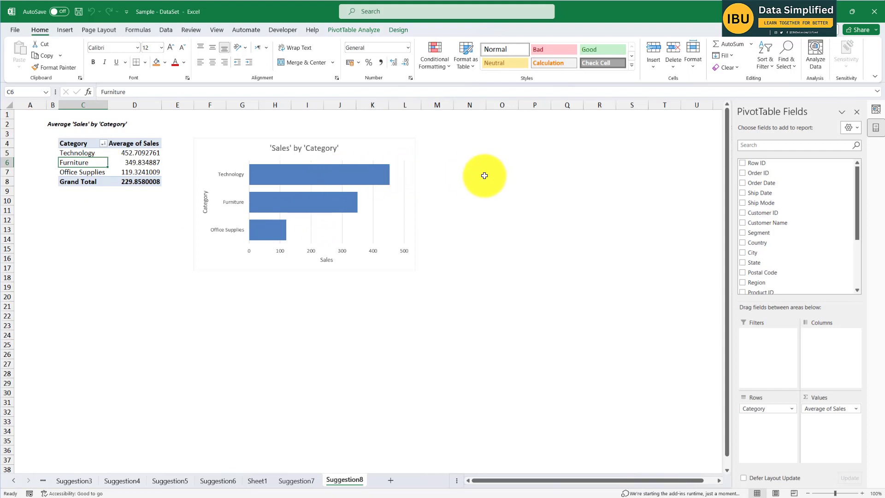
pyautogui.scroll(2, 344, 161)
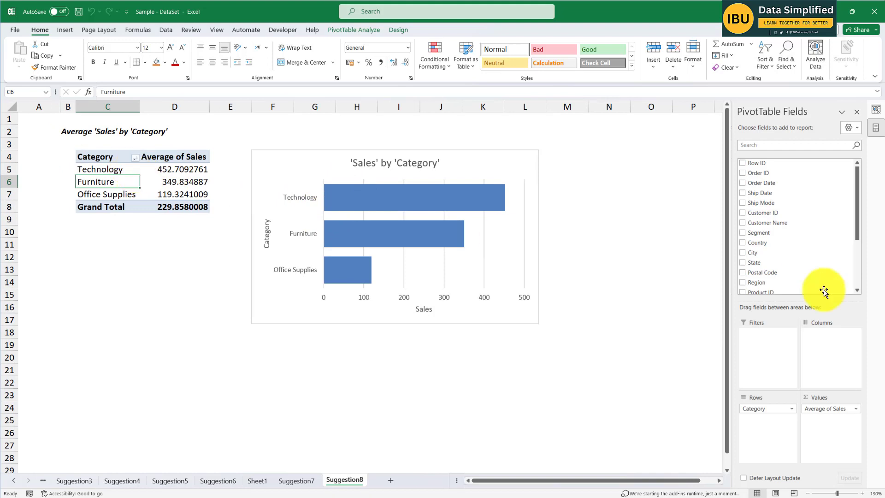
pyautogui.moveTo(853, 215); pyautogui.dragTo(834, 257)
pyautogui.moveTo(759, 244); pyautogui.dragTo(759, 420)
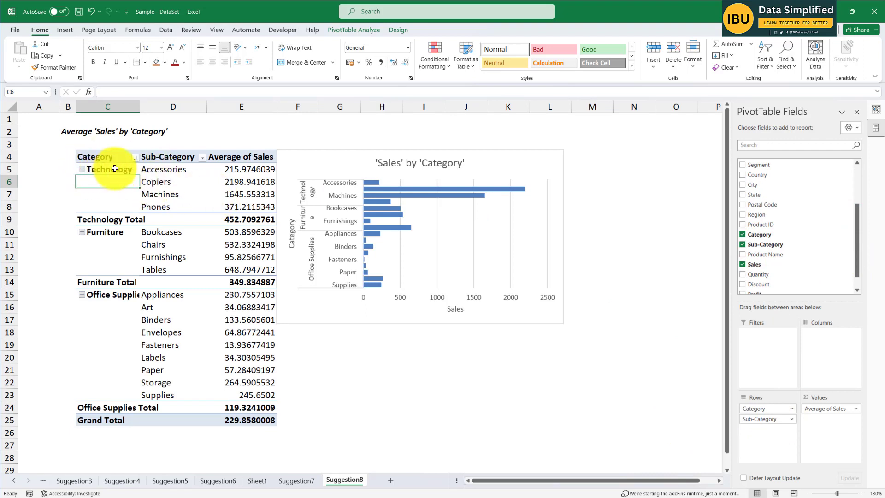
pyautogui.click(159, 168)
pyautogui.click(164, 183)
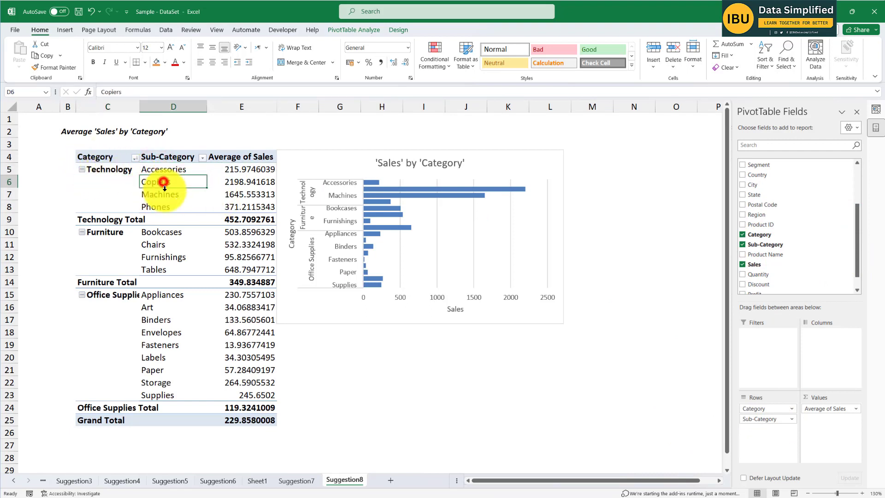
# - Move the 'Sales' by 'Category' PivotChart on Suggestion8 clear of the PivotTable and enlarge it to show more sub-category bars
pyautogui.click(159, 207)
pyautogui.moveTo(348, 165); pyautogui.dragTo(373, 182)
pyautogui.moveTo(590, 343); pyautogui.dragTo(623, 376)
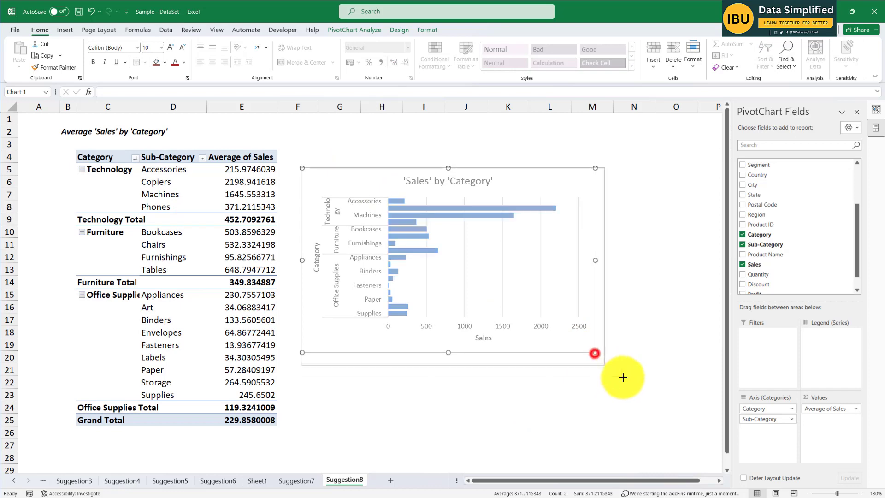
pyautogui.click(374, 142)
# - Copy the 'Sales' by 'Category' PivotChart to the Sheet1 dashboard and position it beneath the 'Ship Mode' doughnut chart
pyautogui.click(359, 179)
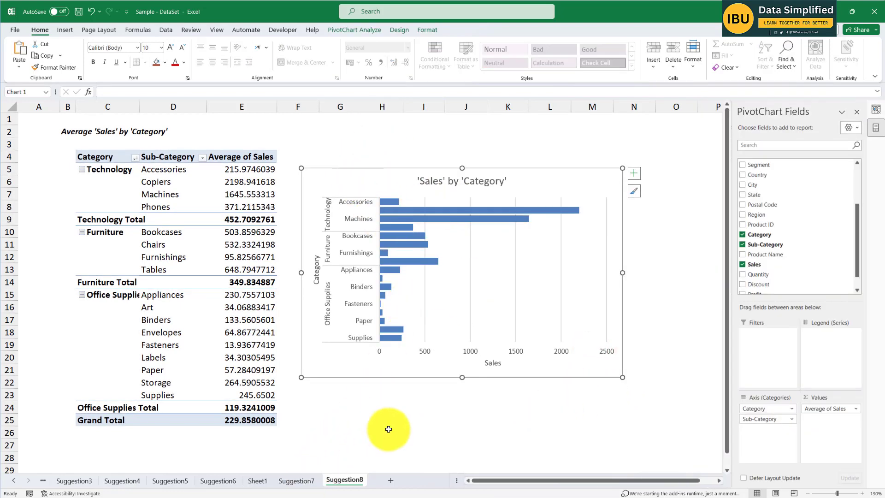
pyautogui.click(257, 481)
pyautogui.scroll(-2, 381, 249)
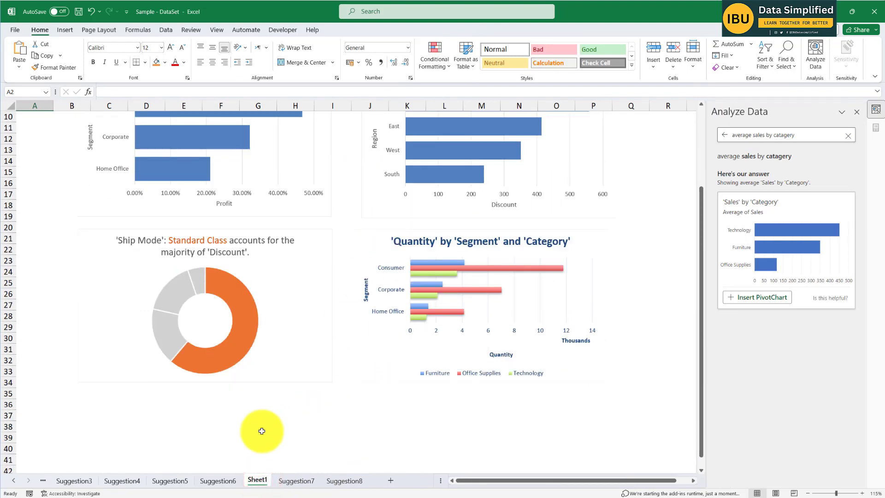
pyautogui.click(228, 429)
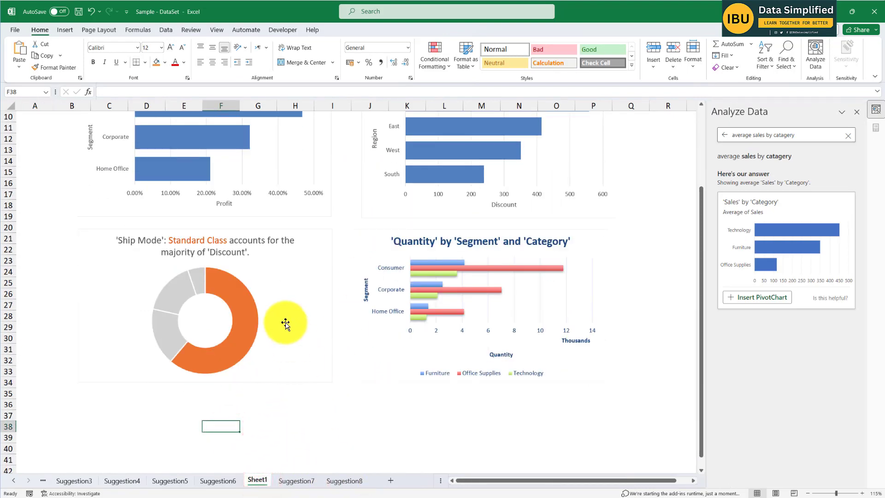
pyautogui.scroll(-4, 276, 355)
pyautogui.click(148, 351)
pyautogui.click(108, 294)
pyautogui.hotkey('ctrl', 'v')
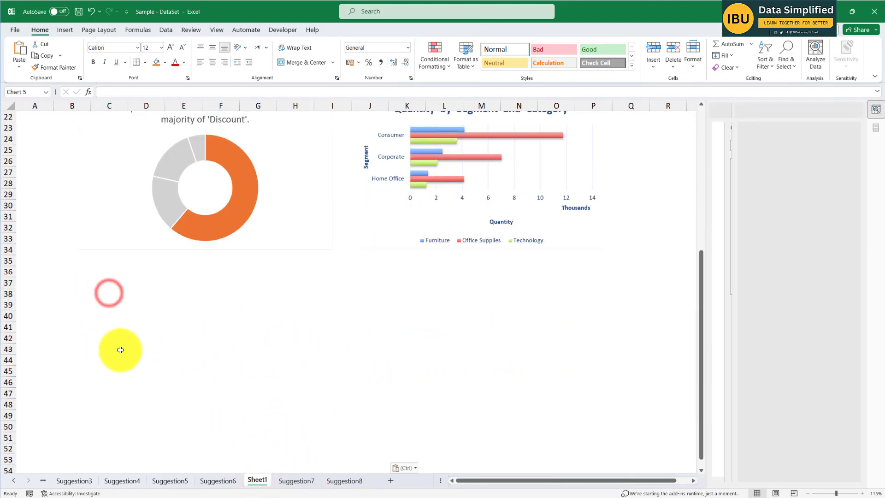
pyautogui.moveTo(300, 291); pyautogui.dragTo(286, 279)
pyautogui.keyDown('ctrl'); pyautogui.scroll(-4, 314, 319); pyautogui.keyUp('ctrl')
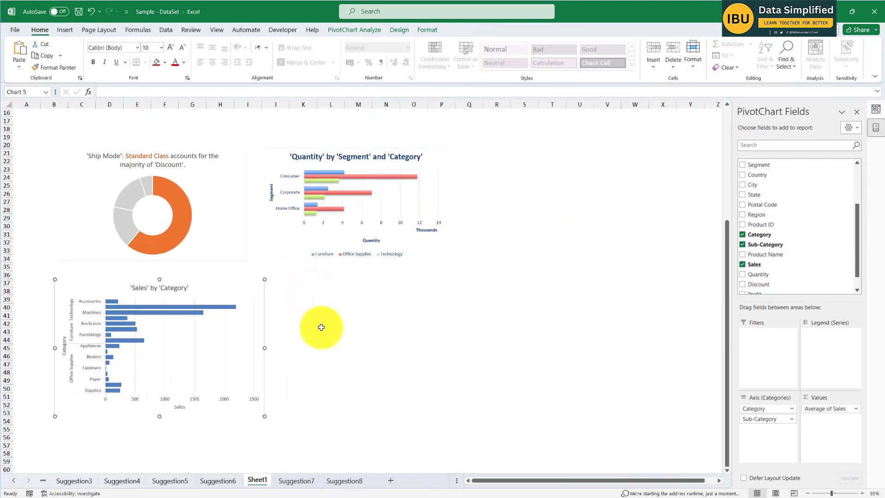
pyautogui.scroll(1, 93, 234)
pyautogui.keyDown('ctrl'); pyautogui.scroll(3, 64, 217); pyautogui.keyUp('ctrl')
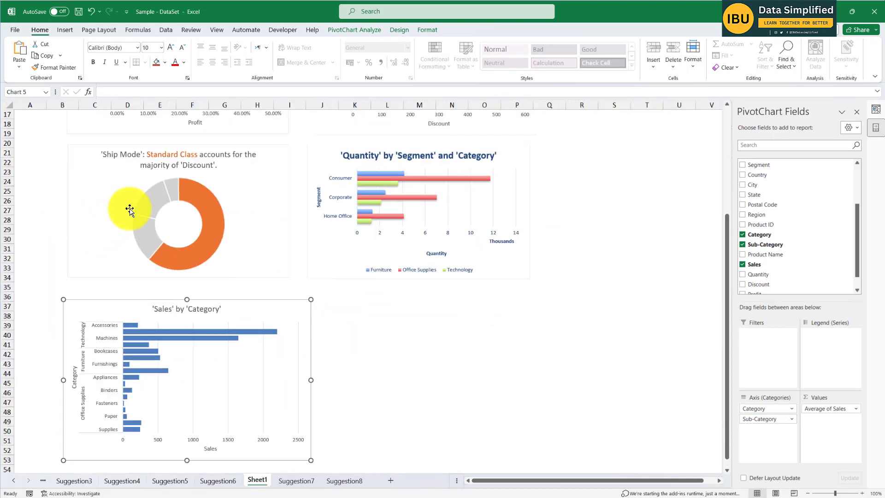